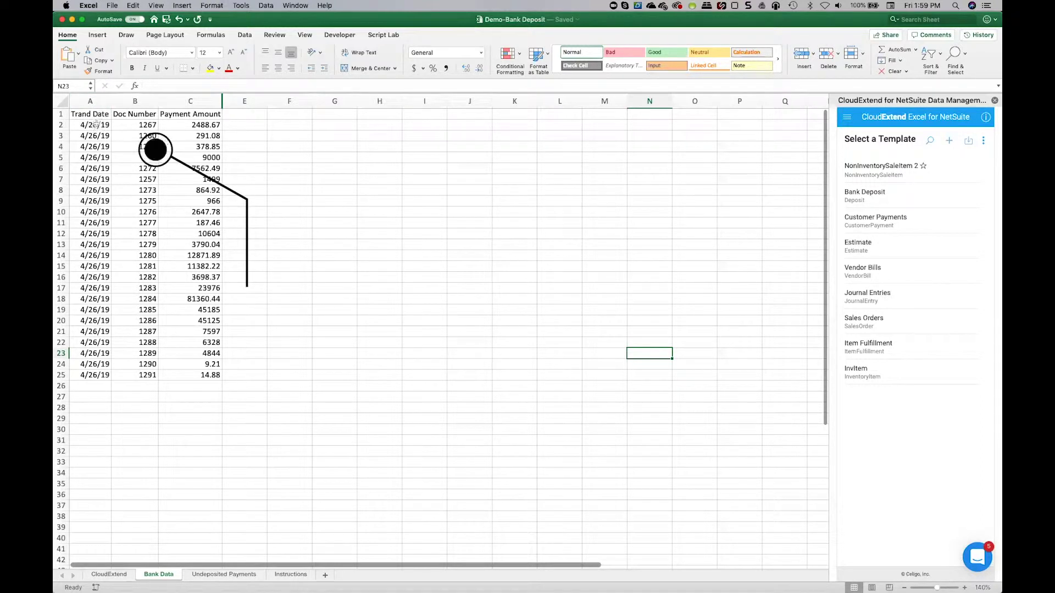
# Review the first bank payment, document 1267, and its amount on the Bank Data sheet
pyautogui.click(146, 125)
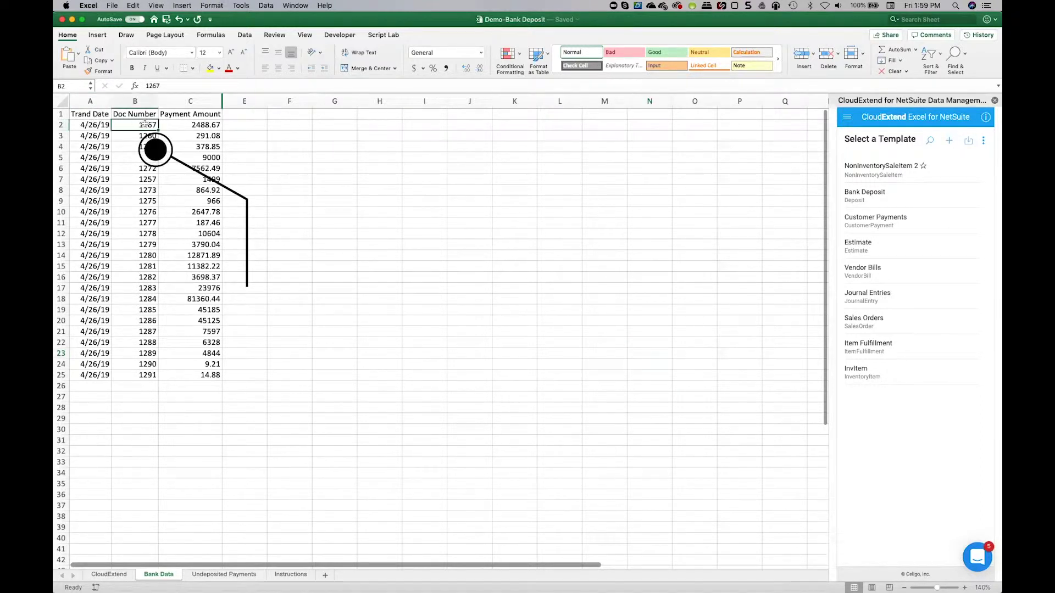
pyautogui.click(203, 127)
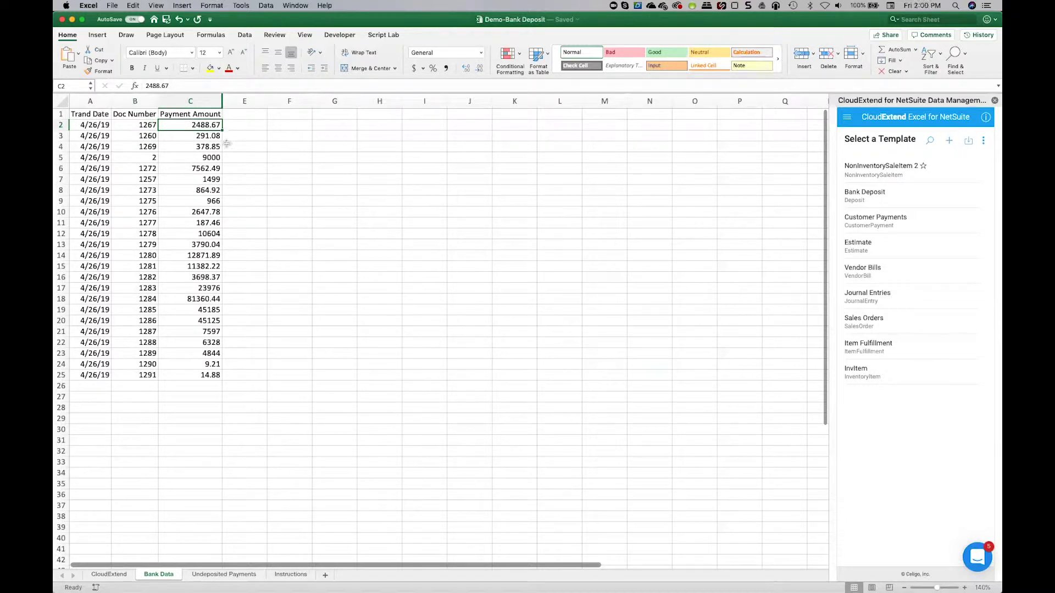
pyautogui.click(147, 124)
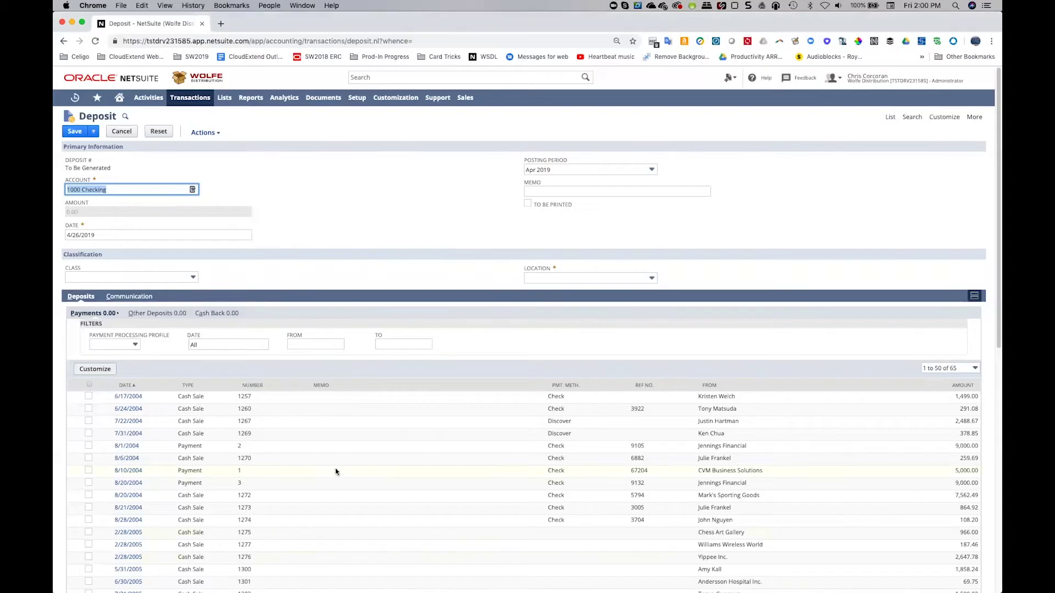
# Tick, then untick, NetSuite payments 1303 and 1300, leaving payments at 0.00, and return to Bank Data
pyautogui.scroll(-5, 96, 275)
pyautogui.click(89, 283)
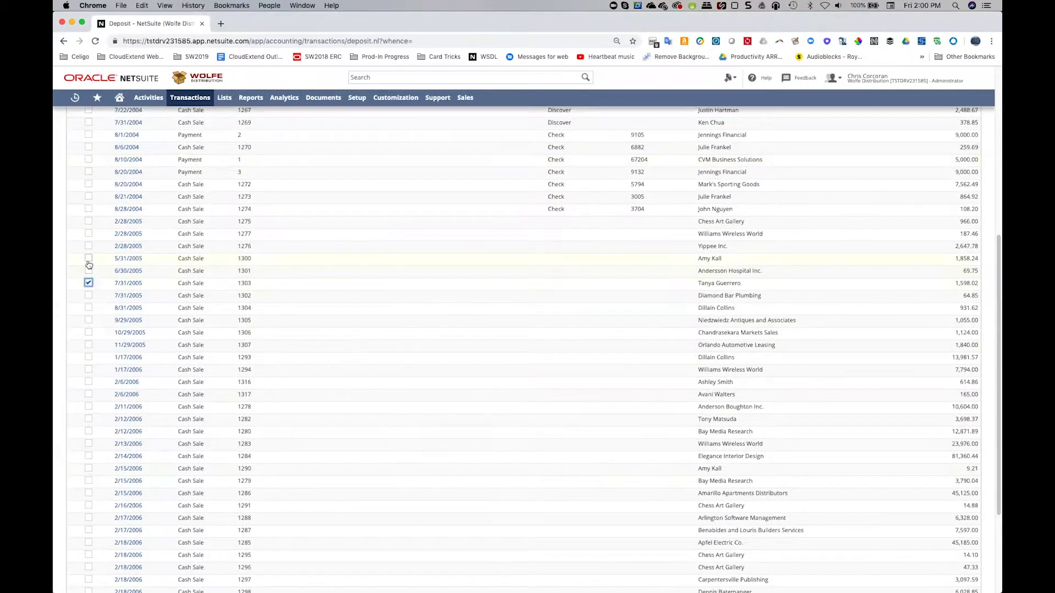
pyautogui.click(89, 258)
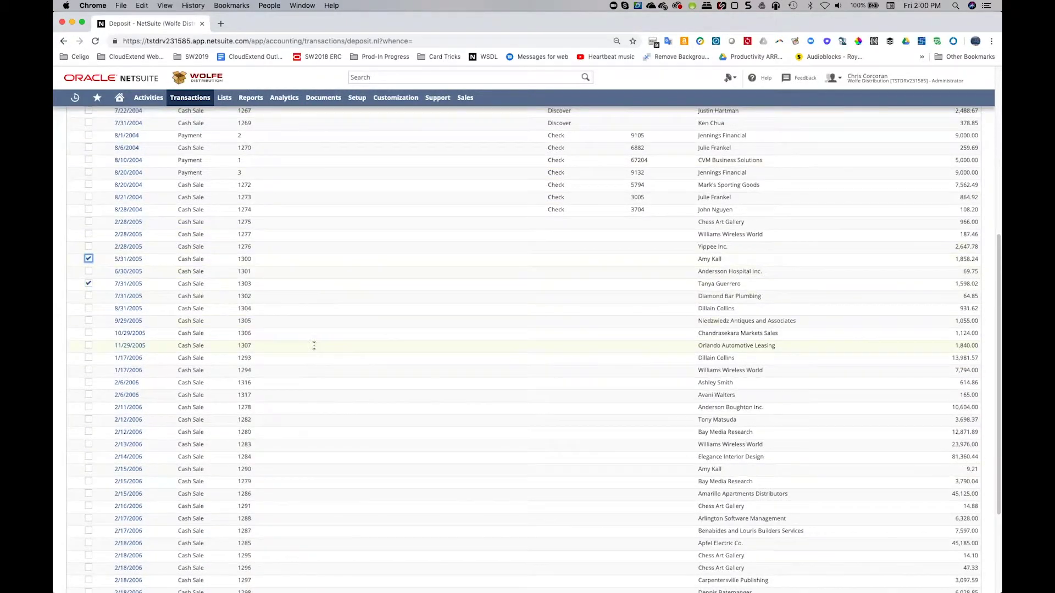
pyautogui.scroll(10, 313, 346)
pyautogui.scroll(-3, 157, 471)
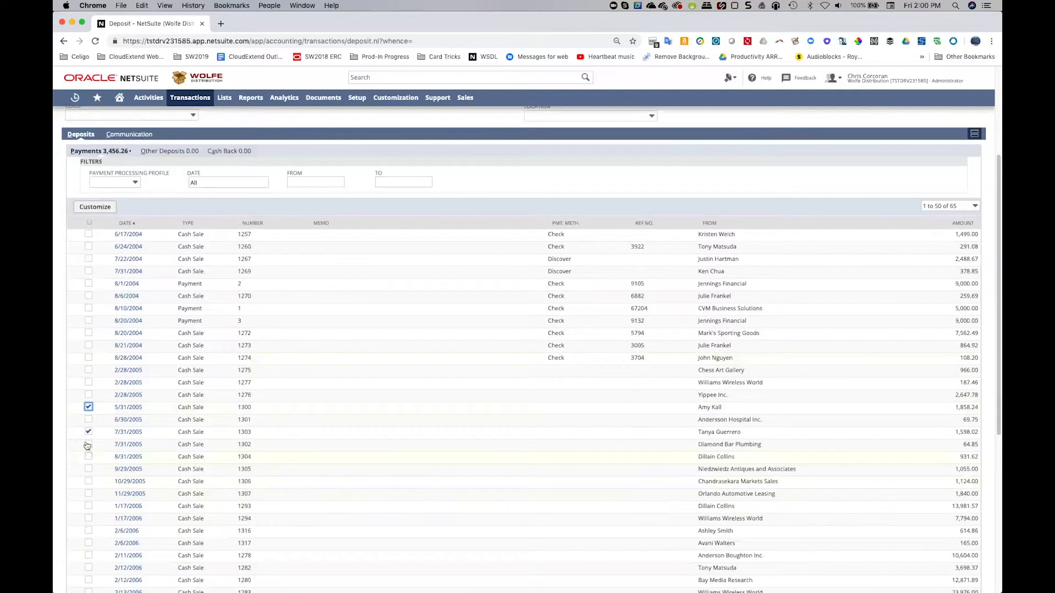
pyautogui.click(89, 432)
pyautogui.click(89, 407)
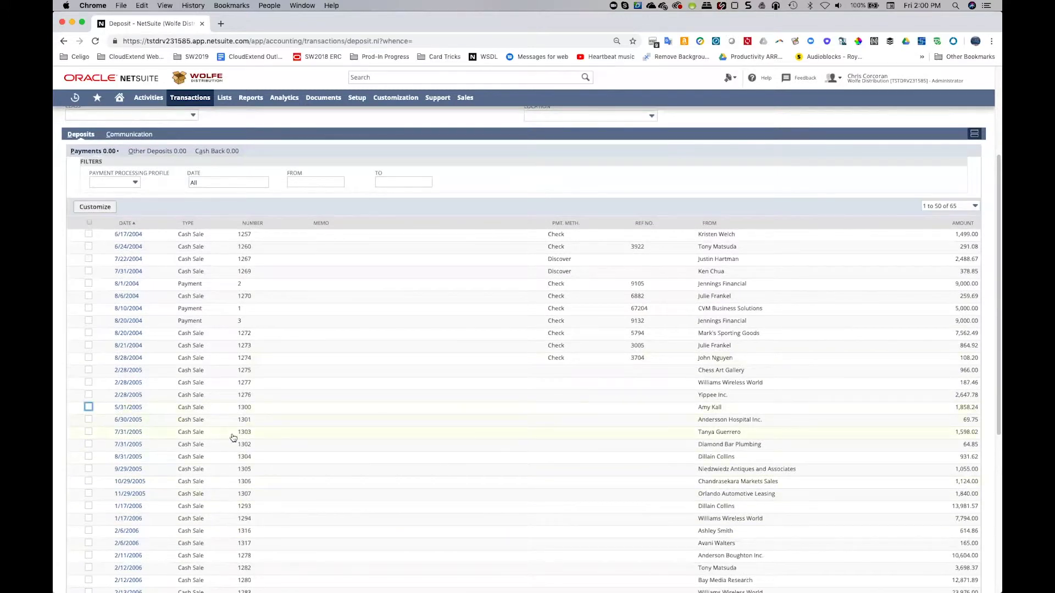
pyautogui.press('super+Tab')
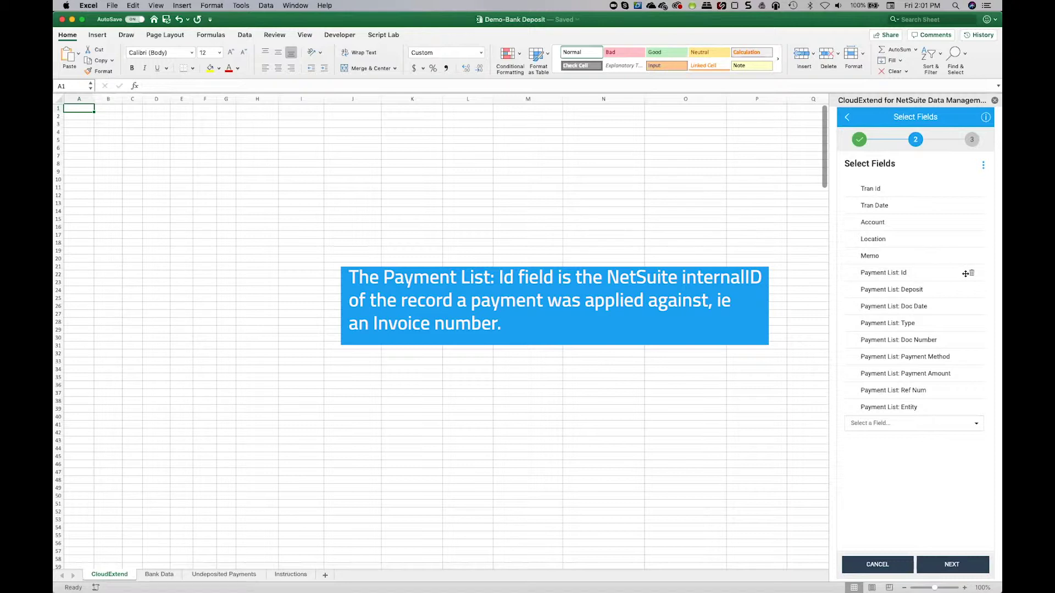
pyautogui.click(152, 577)
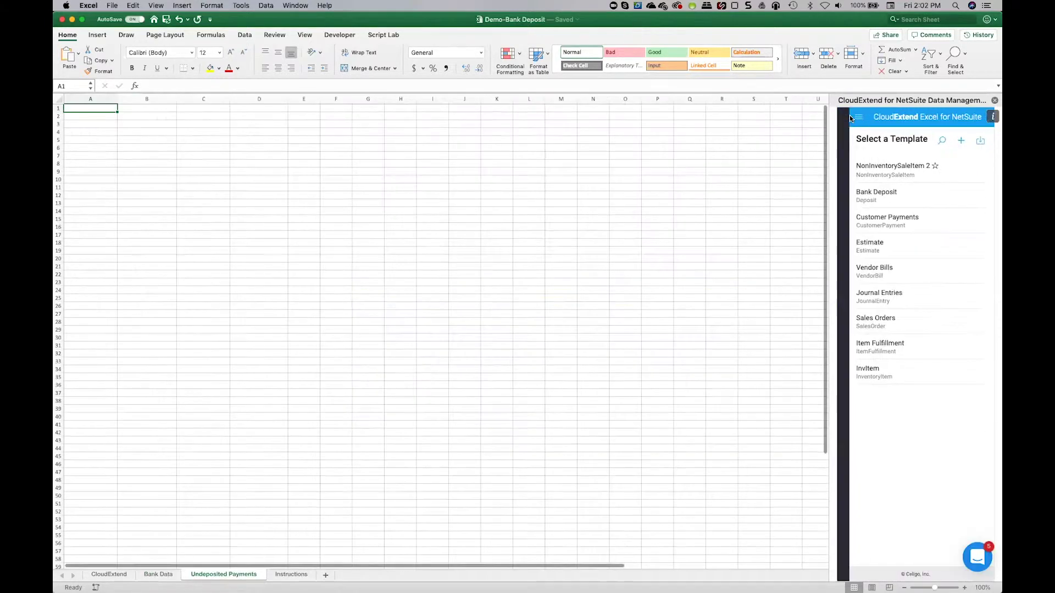
# Browse NetSuite saved searches in CloudExtend, searching 'trans' and picking the Transaction record type
pyautogui.click(853, 118)
pyautogui.click(874, 167)
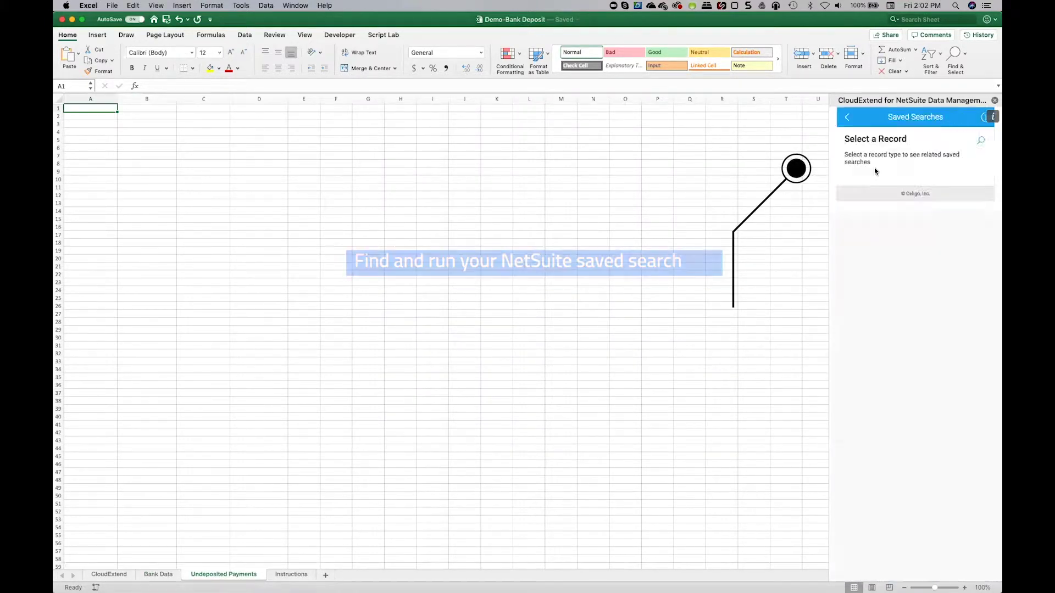
pyautogui.click(976, 141)
pyautogui.write('transa')
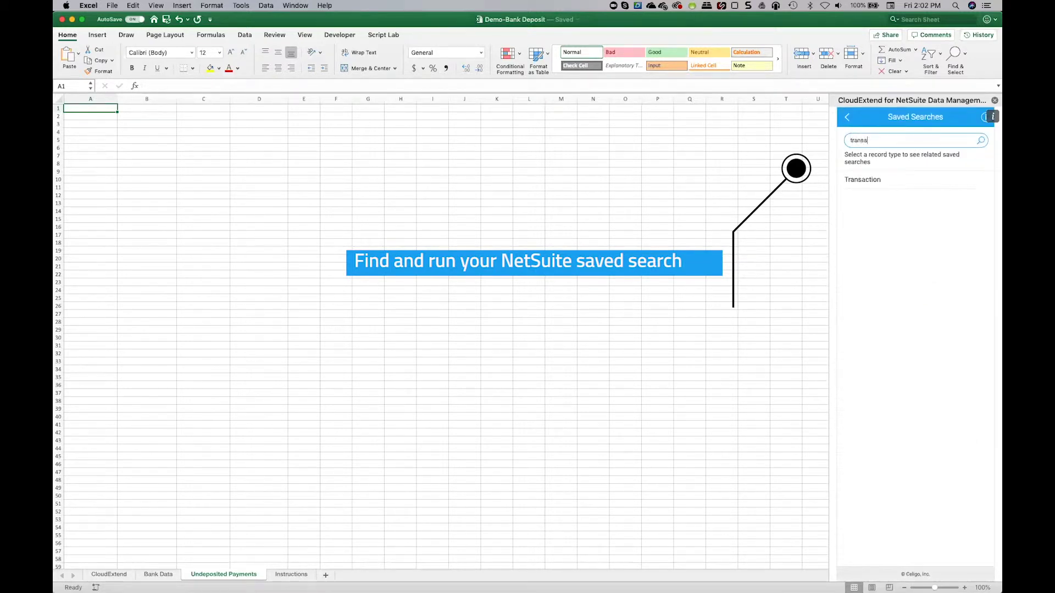
pyautogui.click(885, 181)
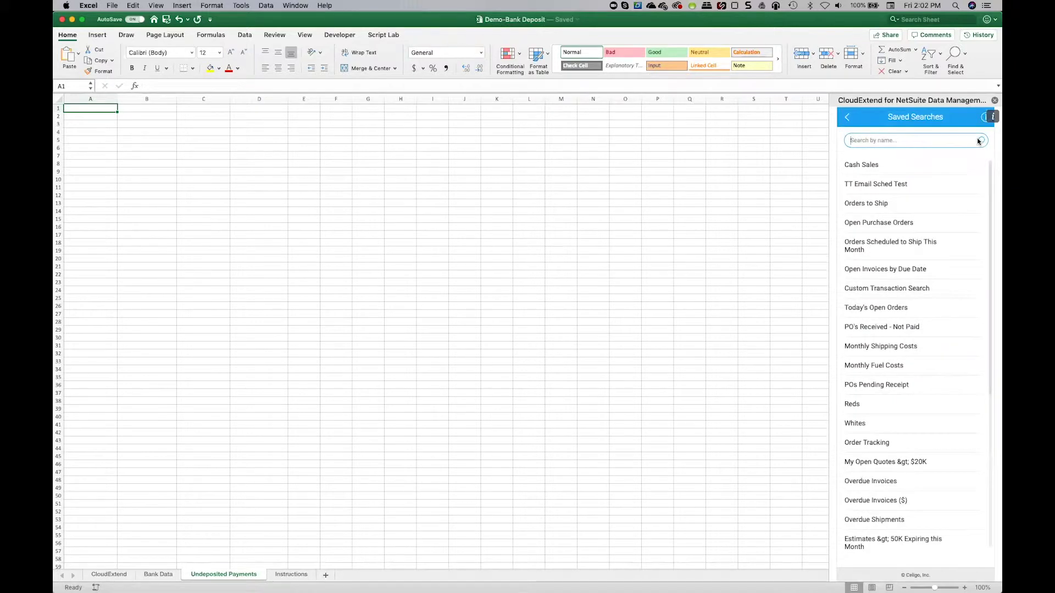
# Download the Payments Not Deposited search as raw data, then check Transaction Number 1274 and its Payment List ID
pyautogui.write('pay')
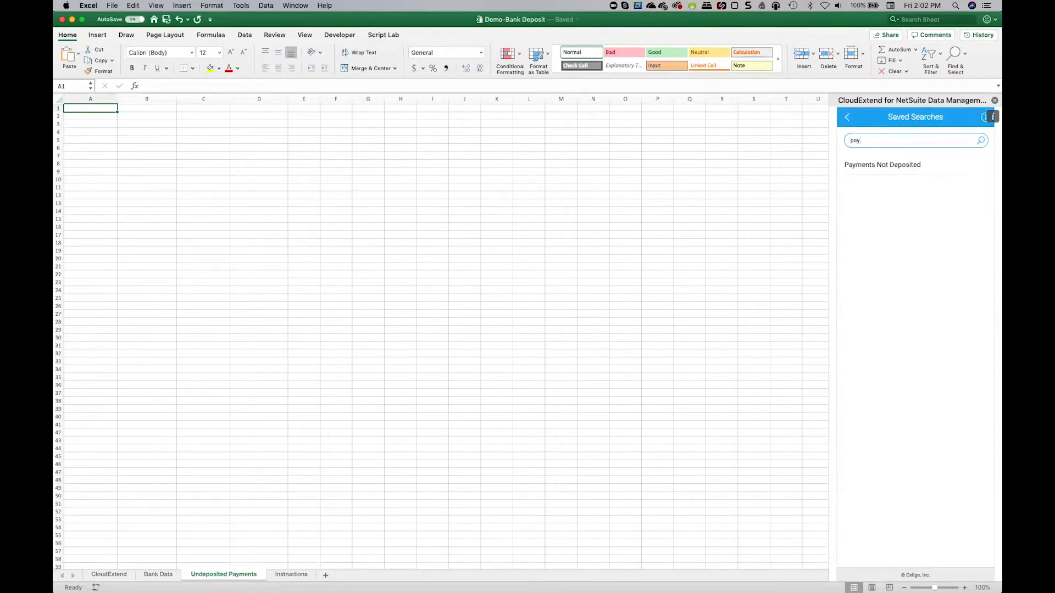
pyautogui.click(918, 167)
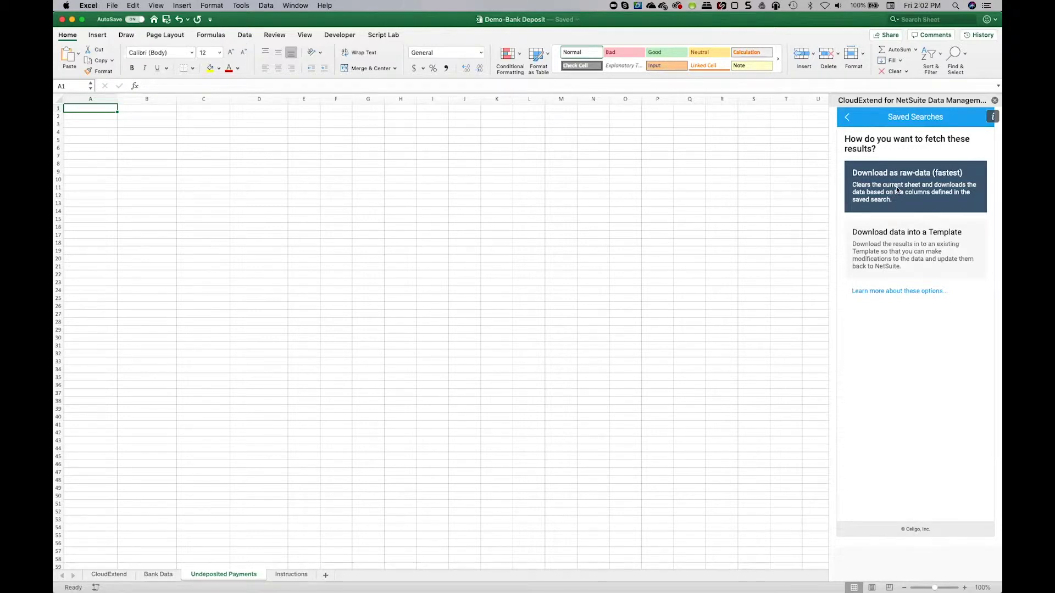
pyautogui.click(896, 187)
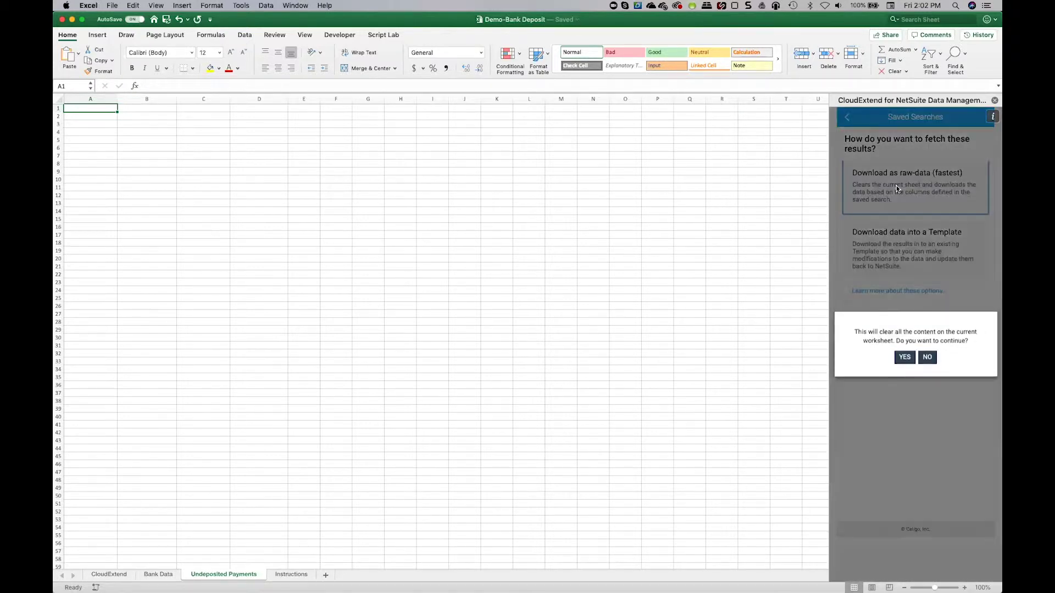
pyautogui.click(905, 358)
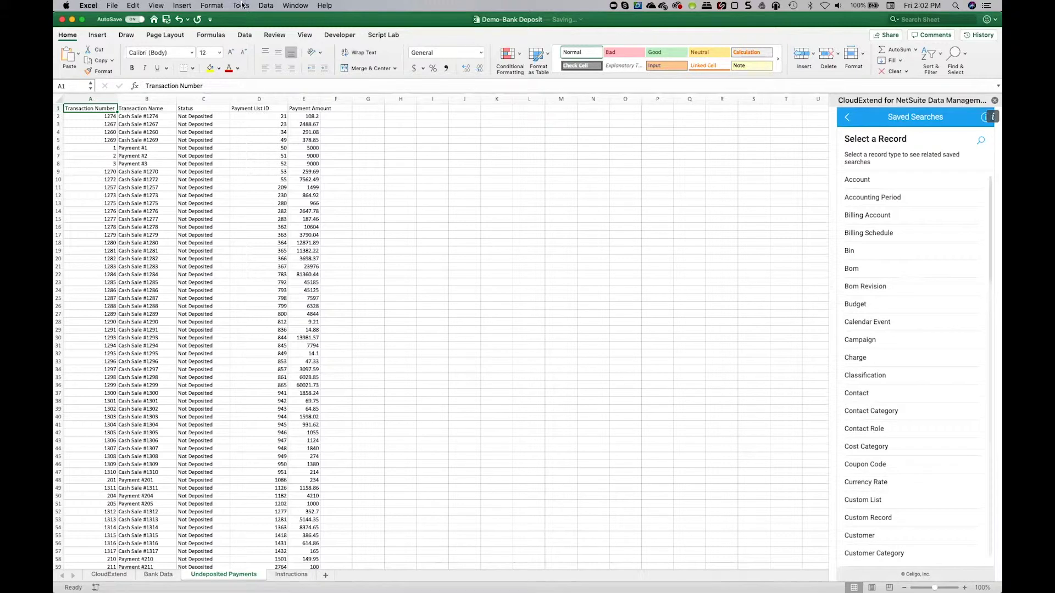
pyautogui.click(102, 116)
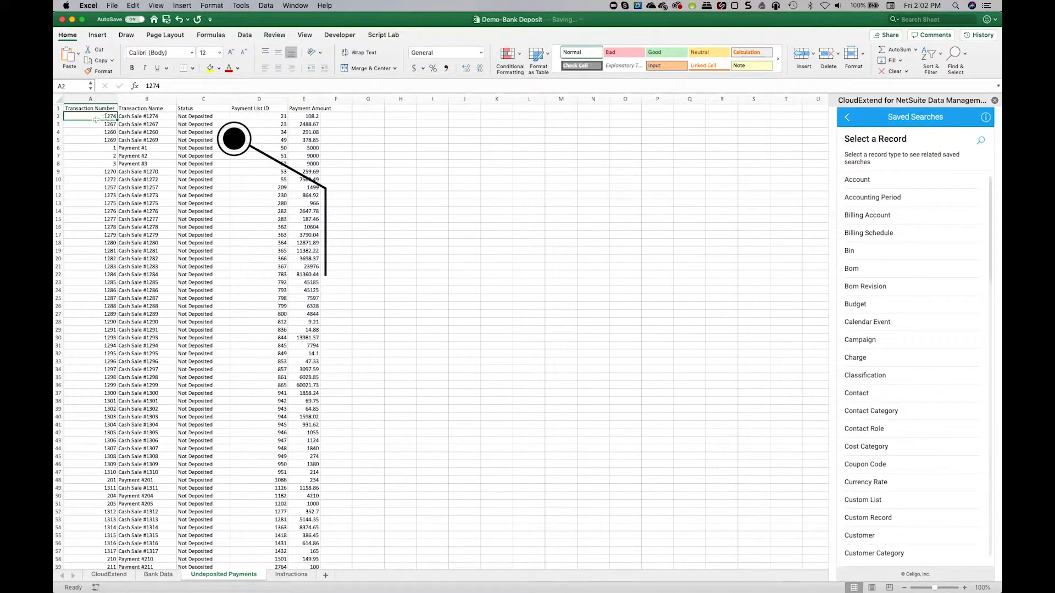
pyautogui.click(252, 117)
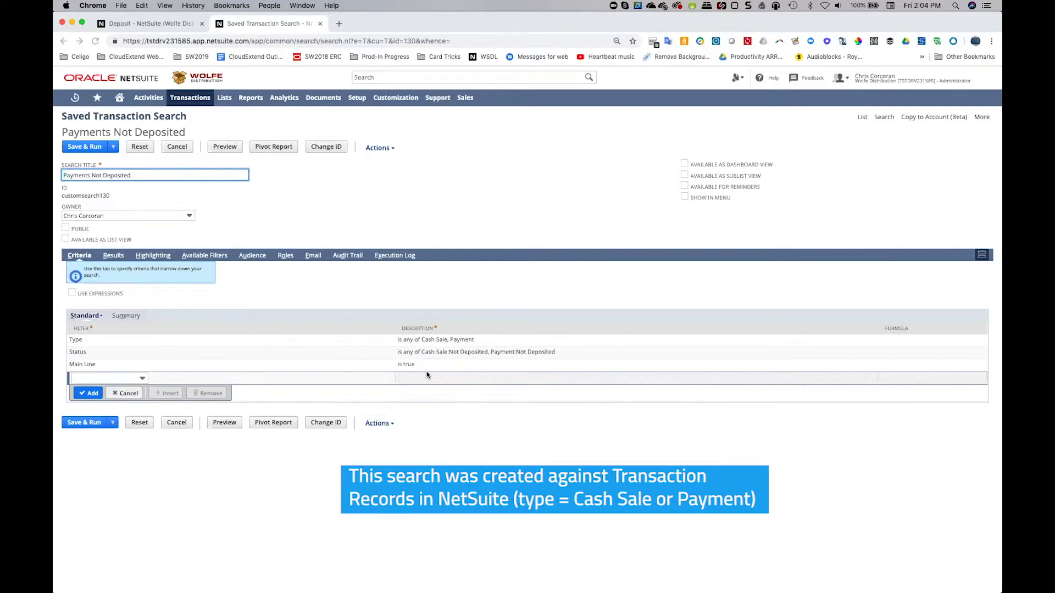
# Review the search's Results columns in NetSuite, then inspect the VLOOKUP formula in Bank Data cell D2
pyautogui.click(113, 256)
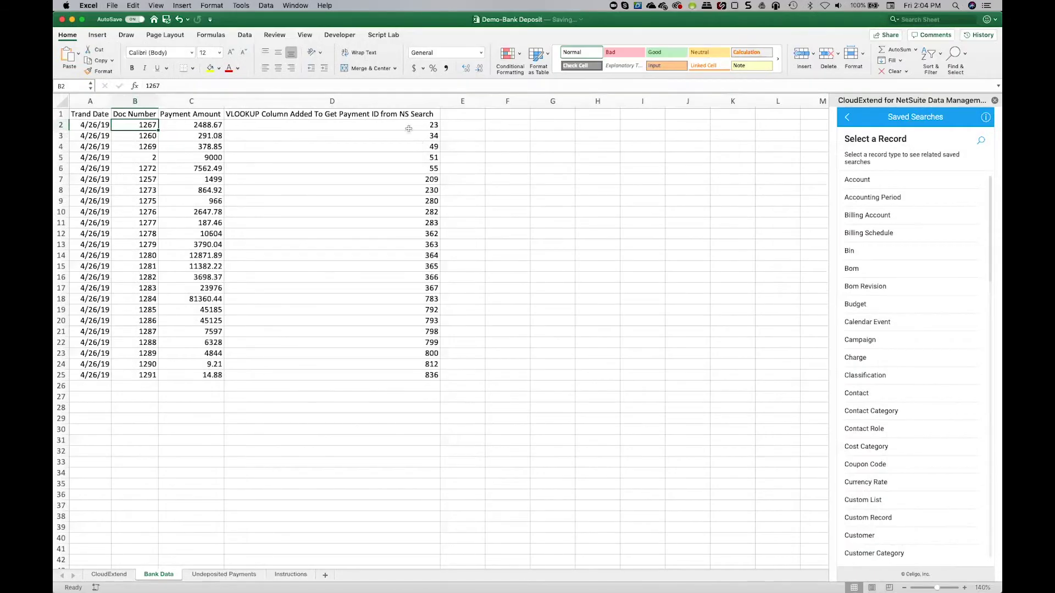
pyautogui.click(407, 125)
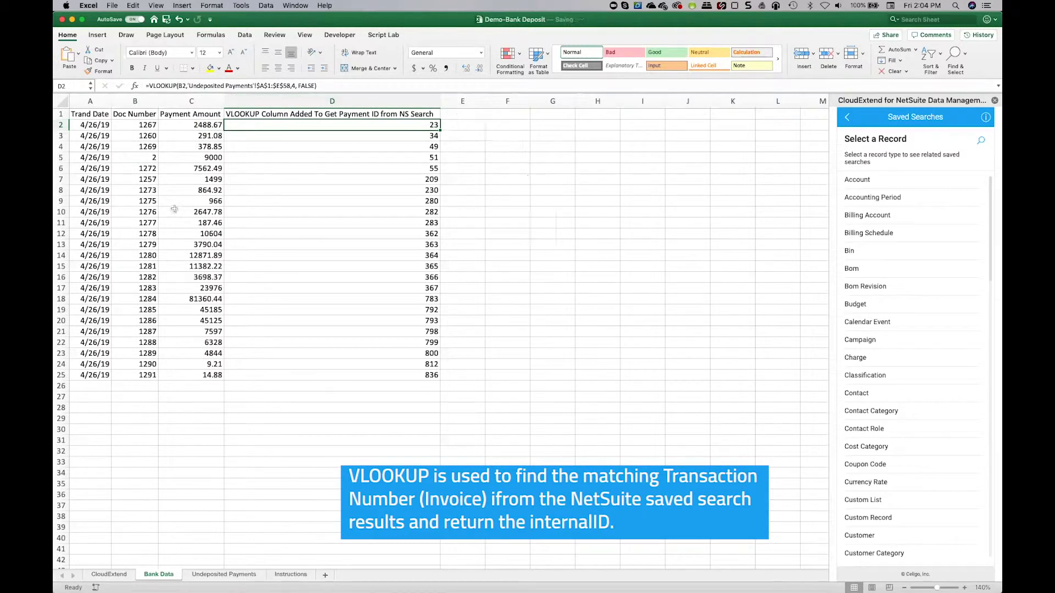
# Cross-check document 1267's payment ID against Undeposited Payments and inspect the Bank Data VLOOKUP formula
pyautogui.click(140, 126)
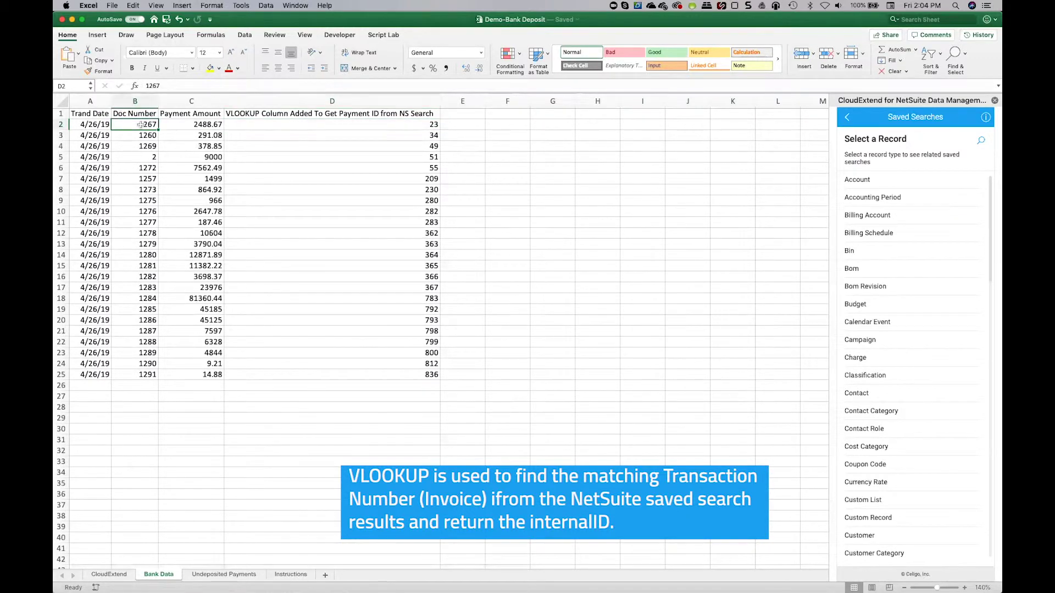
pyautogui.click(233, 574)
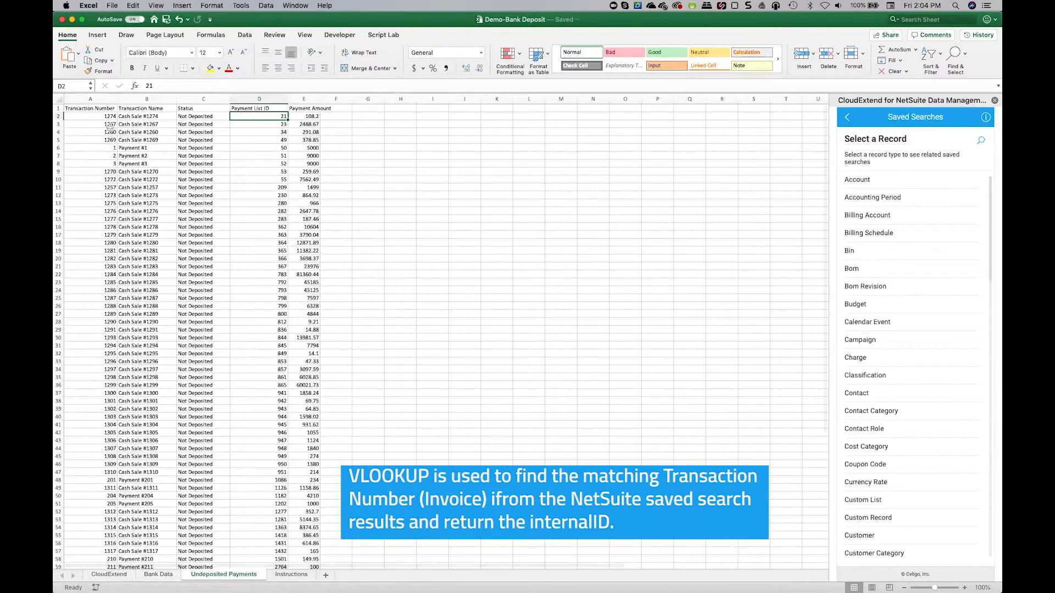
pyautogui.click(269, 126)
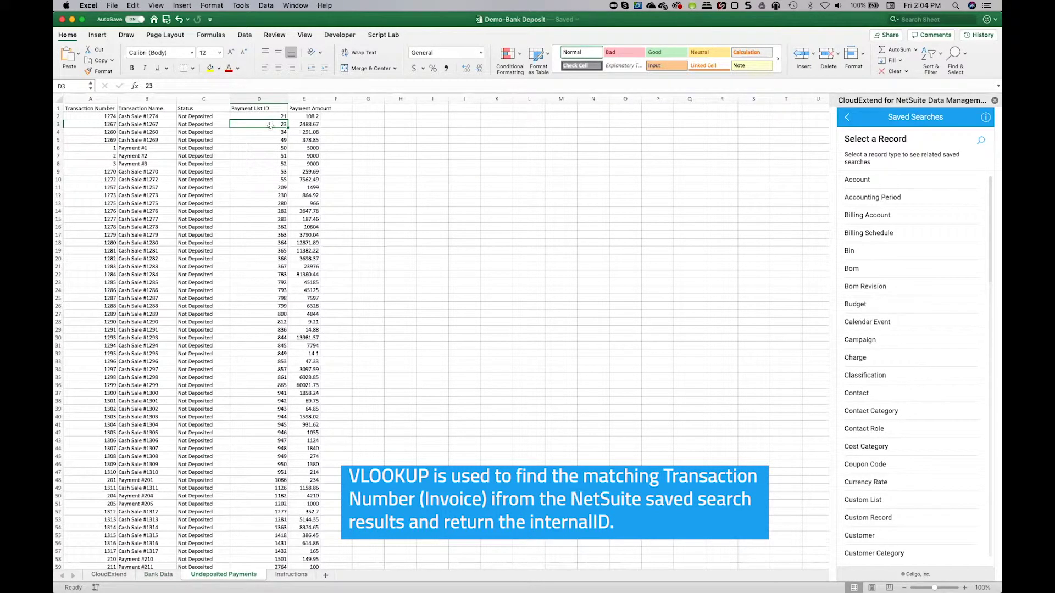
pyautogui.click(157, 574)
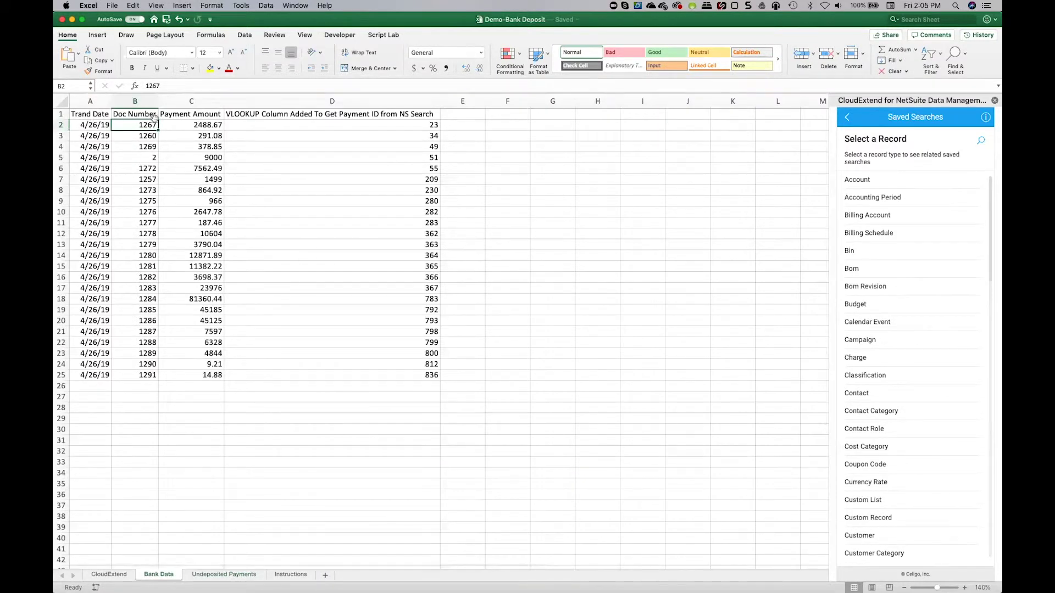
pyautogui.click(430, 123)
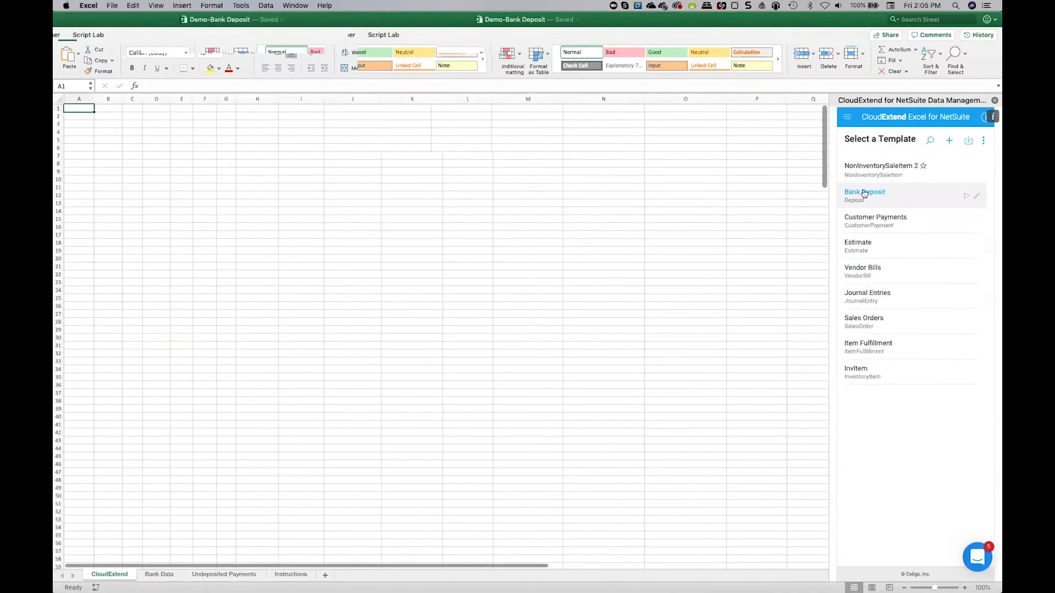
# Load the Bank Deposit template onto the CloudExtend sheet, confirming the sheet clear
pyautogui.click(864, 192)
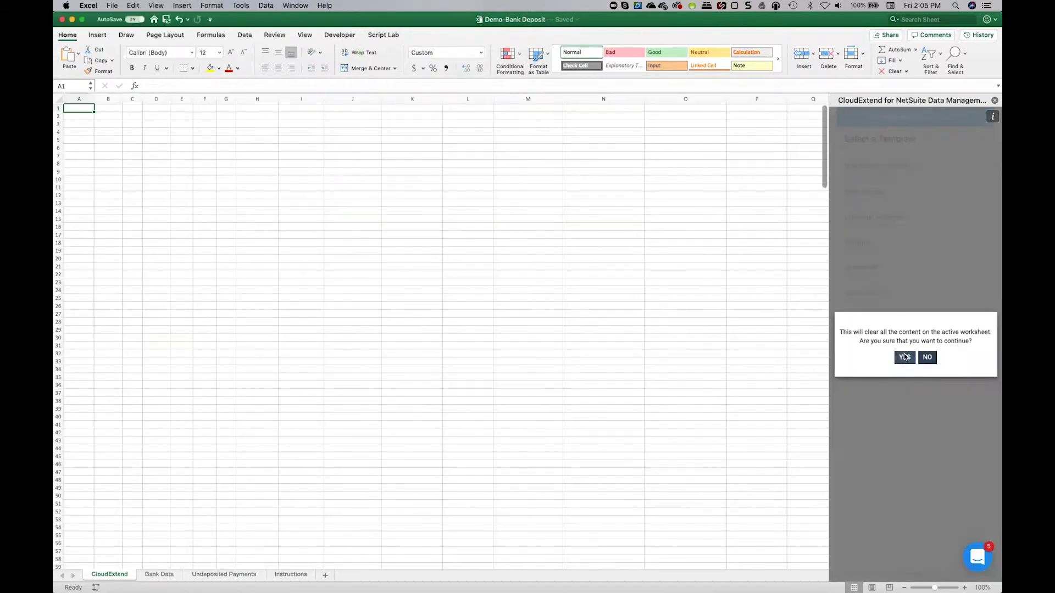
pyautogui.click(905, 357)
pyautogui.click(157, 126)
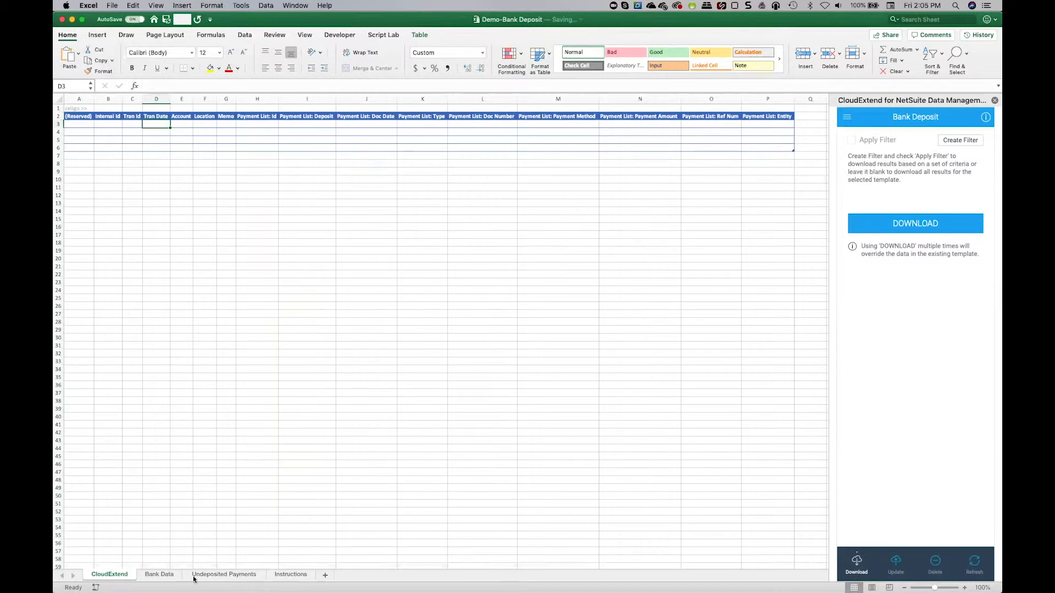
# Copy the payment IDs from Bank Data D2:D25 and paste-special them into H3:H26 under Payment List: Id
pyautogui.click(165, 575)
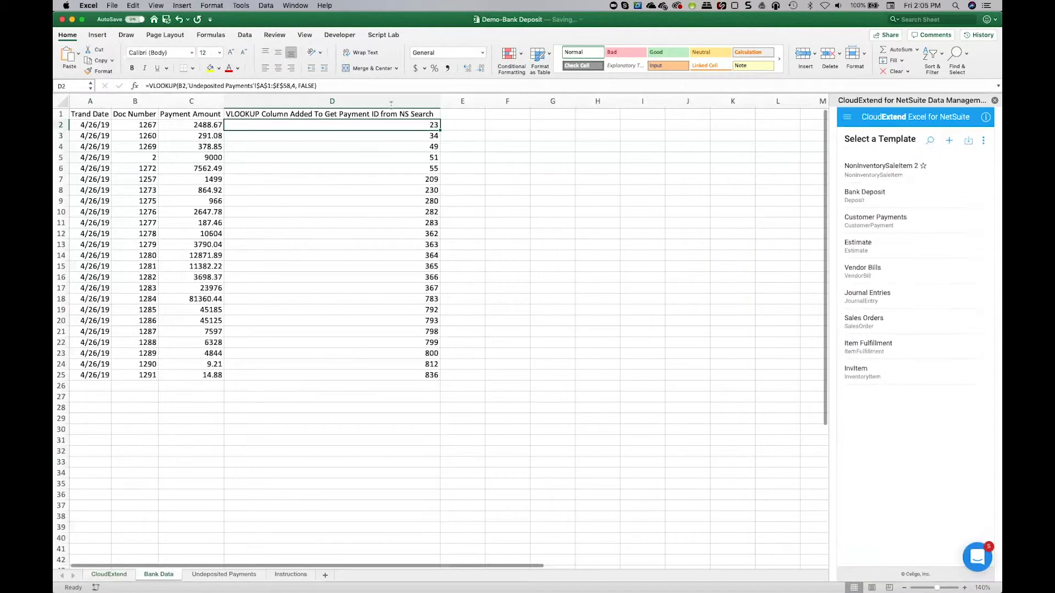
pyautogui.moveTo(346, 126); pyautogui.dragTo(378, 373)
pyautogui.press('super+c')
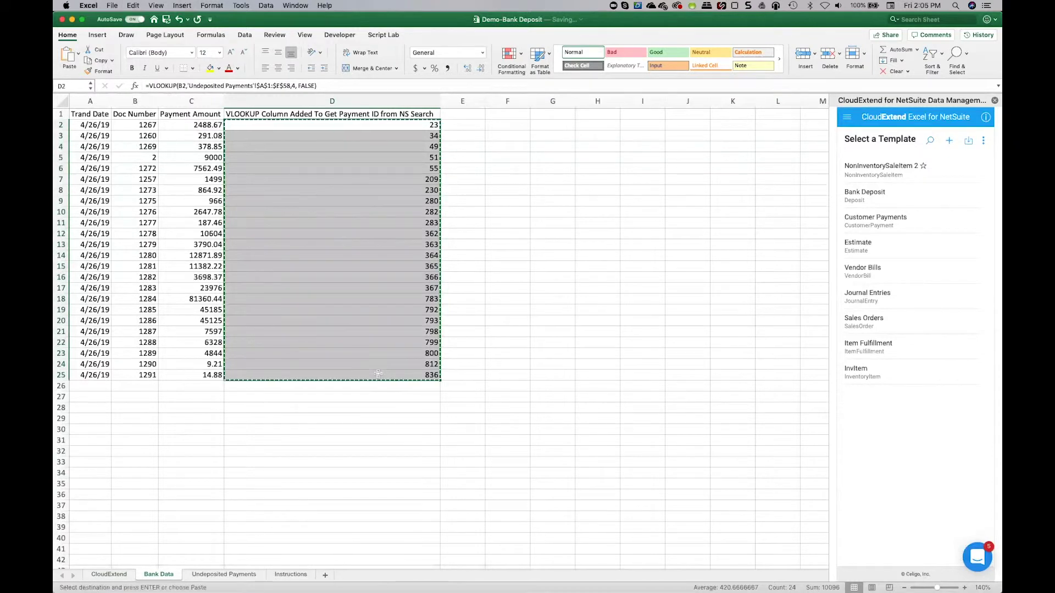
pyautogui.hotkey('ctrl', 'pageup')
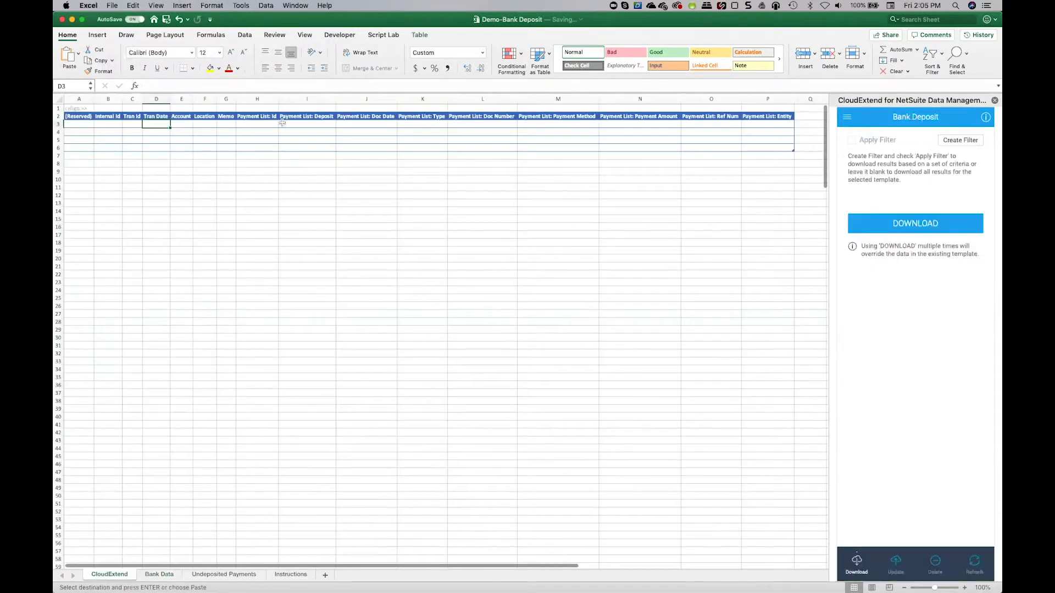
pyautogui.click(254, 124)
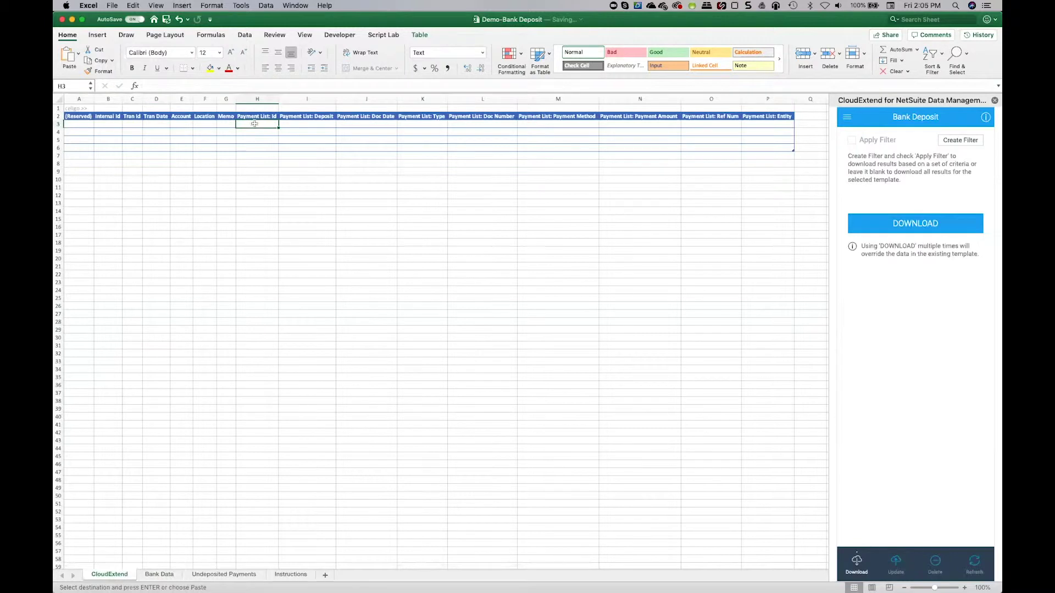
pyautogui.rightClick(255, 125)
pyautogui.click(287, 157)
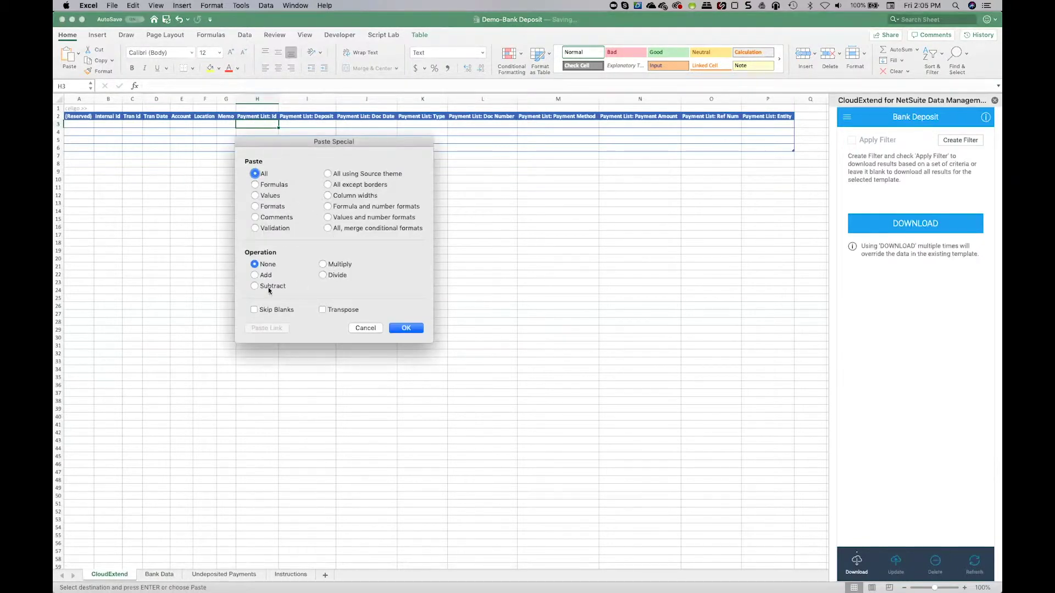
pyautogui.click(406, 328)
pyautogui.click(162, 125)
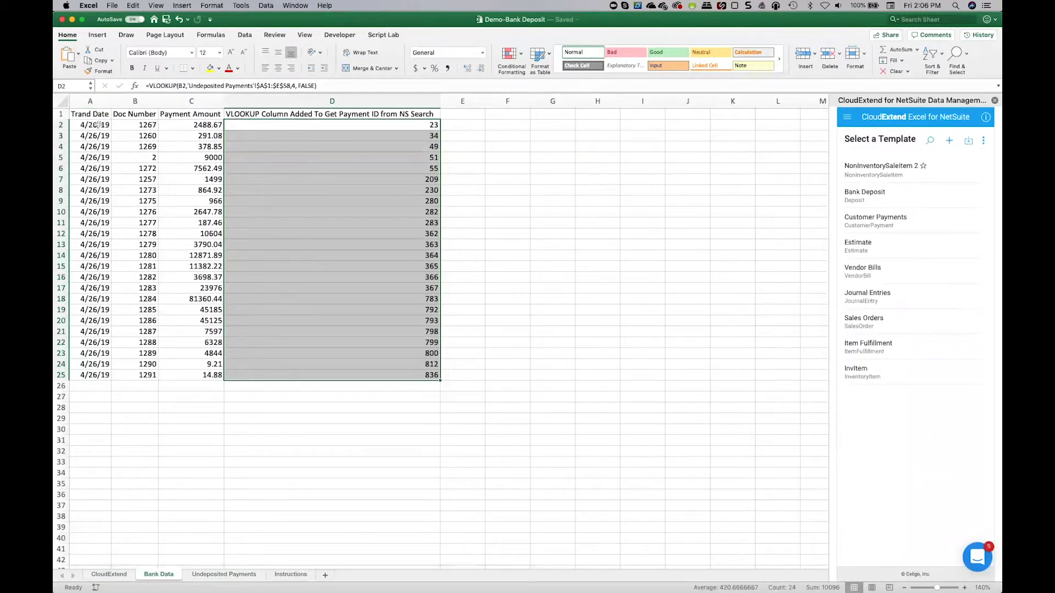
pyautogui.click(110, 575)
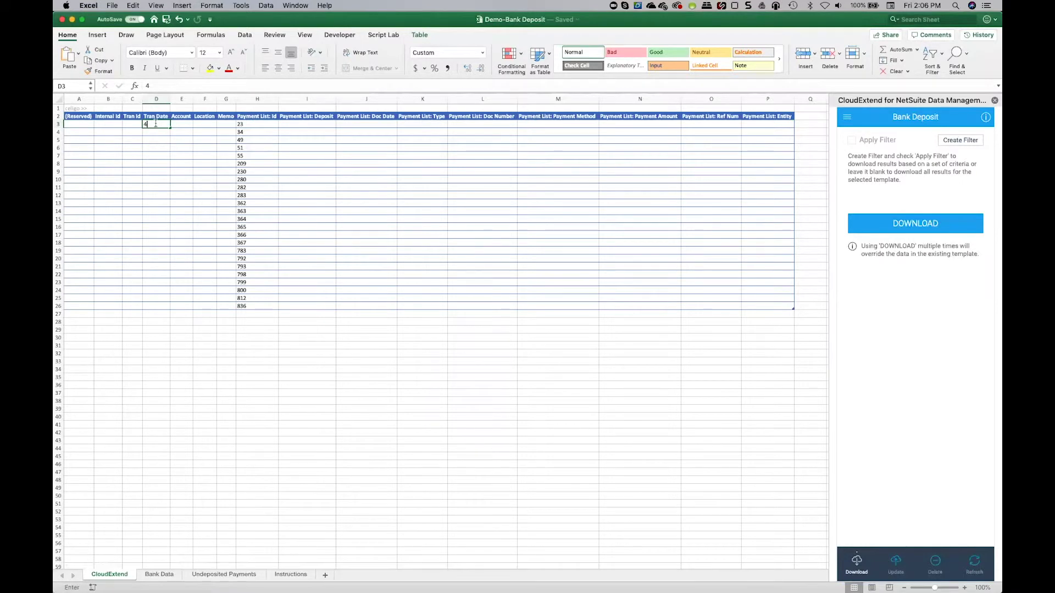
# Set Tran Date to 4/26/2019 for all rows D3:D26
pyautogui.write('4/2')
pyautogui.write('6/2019')
pyautogui.press('Return')
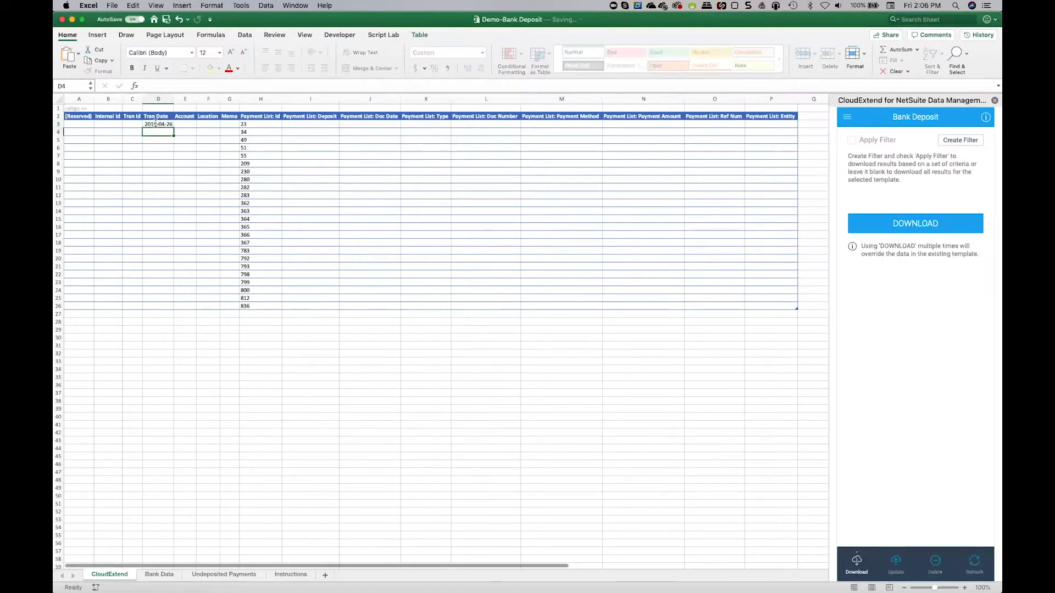
pyautogui.press('super+c')
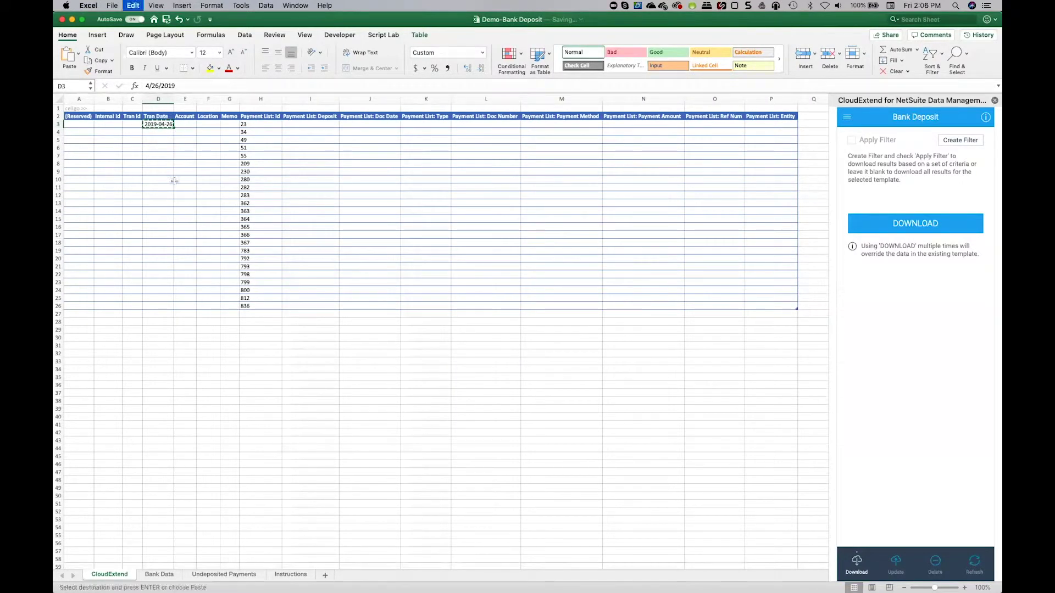
pyautogui.moveTo(165, 130); pyautogui.dragTo(165, 306)
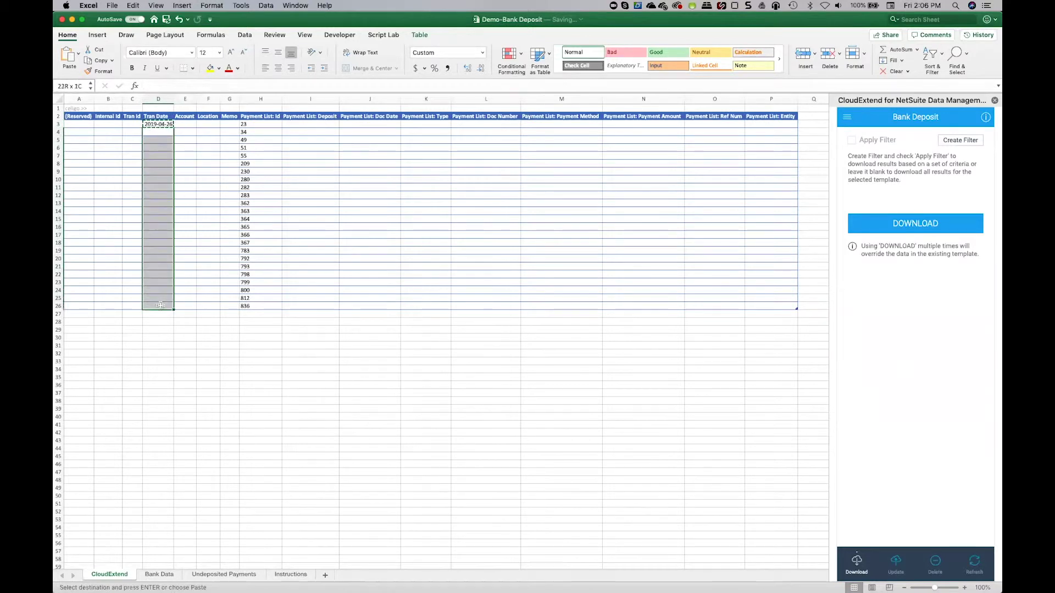
pyautogui.press('super+v')
pyautogui.press('Escape')
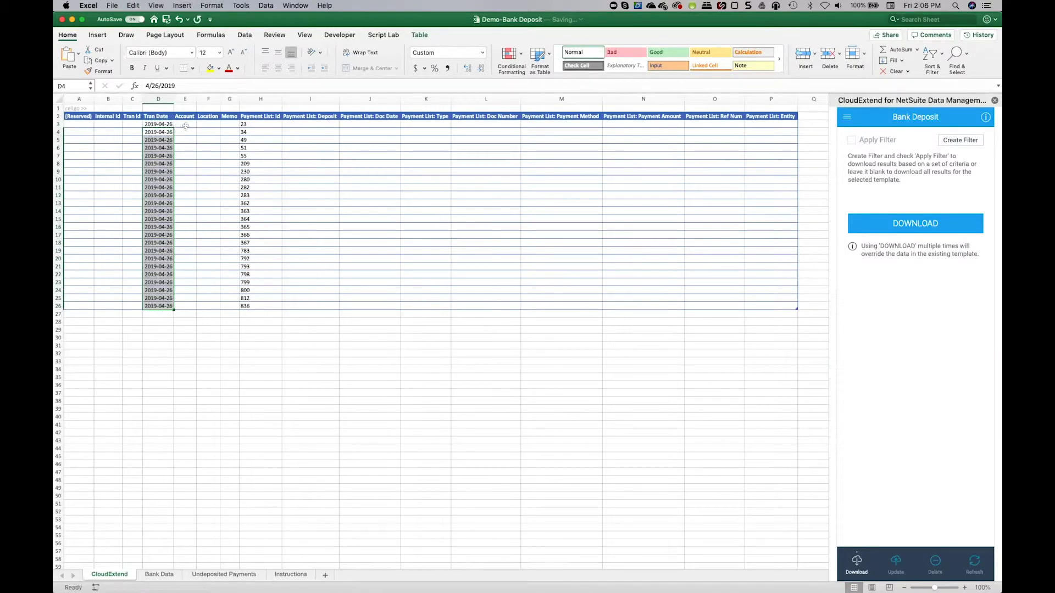
# Widen the Account column and set account 1000 Checking for rows E3:E26
pyautogui.click(190, 124)
pyautogui.moveTo(196, 96); pyautogui.dragTo(210, 97)
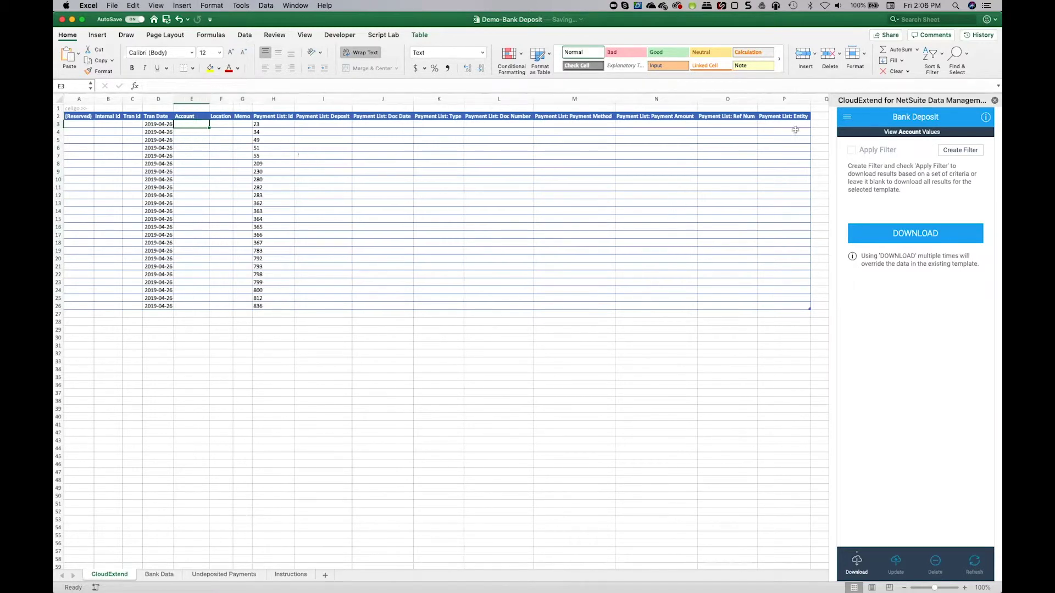
pyautogui.click(910, 132)
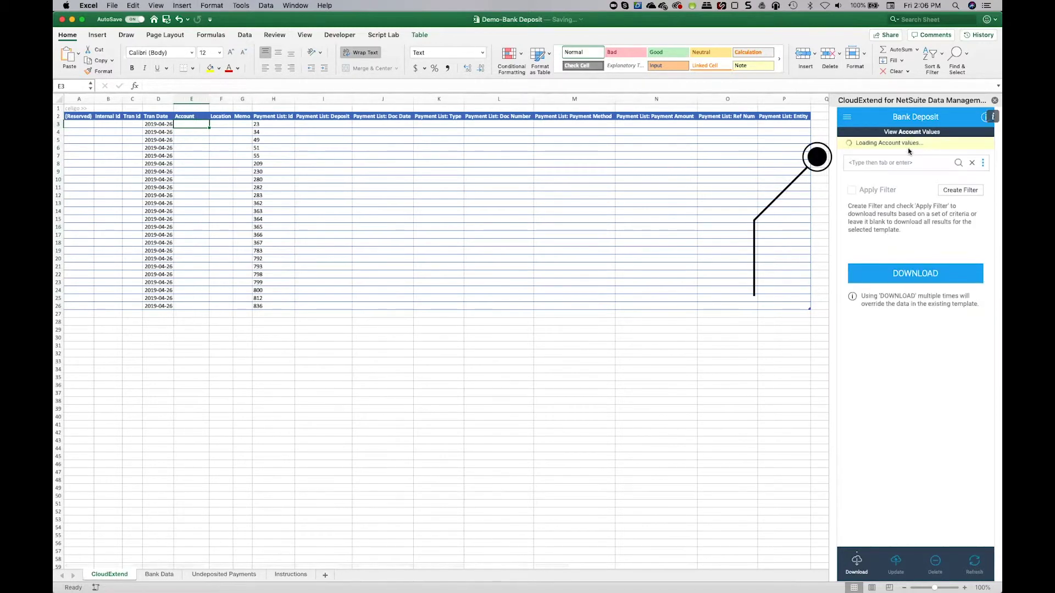
pyautogui.click(882, 184)
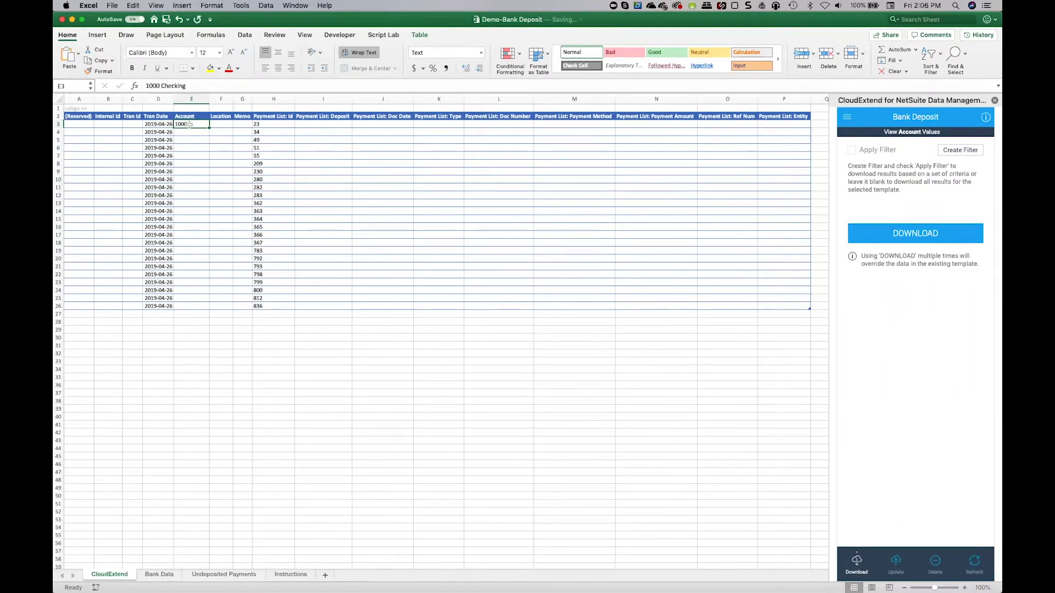
pyautogui.press('super+c')
pyautogui.moveTo(194, 135); pyautogui.dragTo(194, 305)
pyautogui.press('Return')
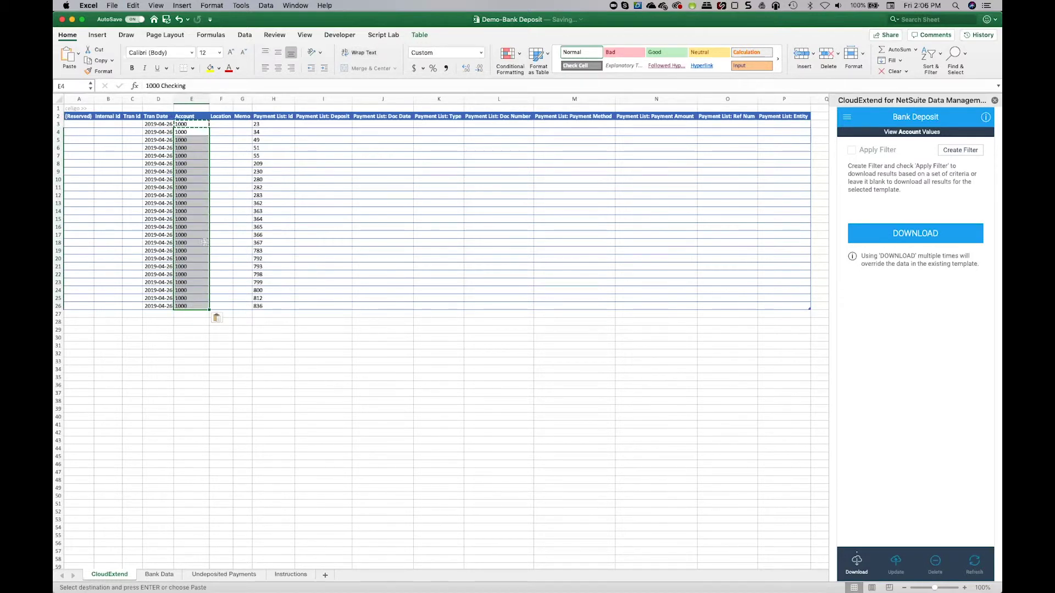
# Set Location to East Coast Warehouse and fill it down the column
pyautogui.click(225, 124)
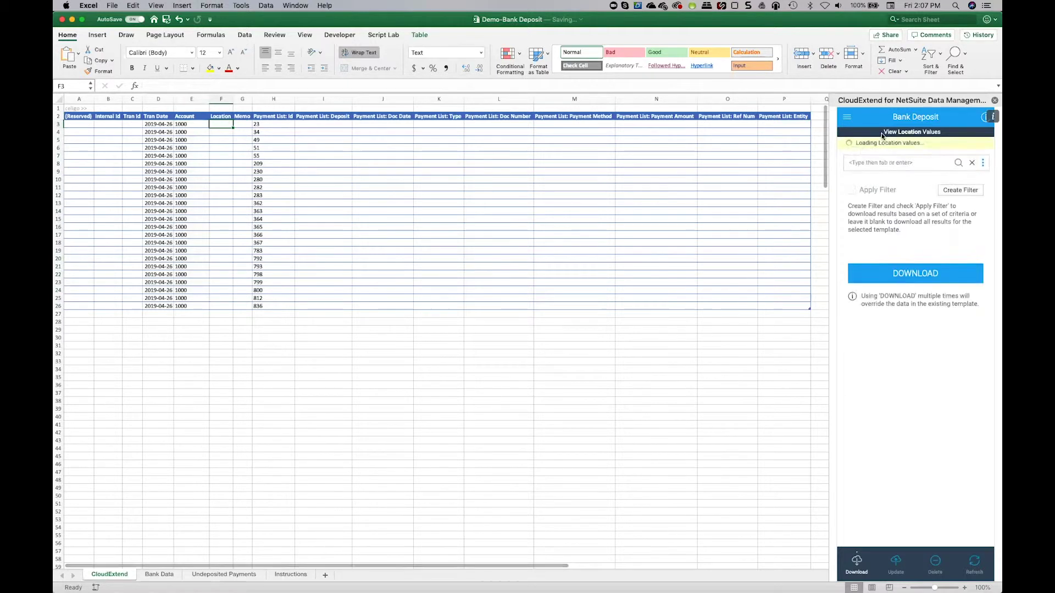
pyautogui.click(890, 185)
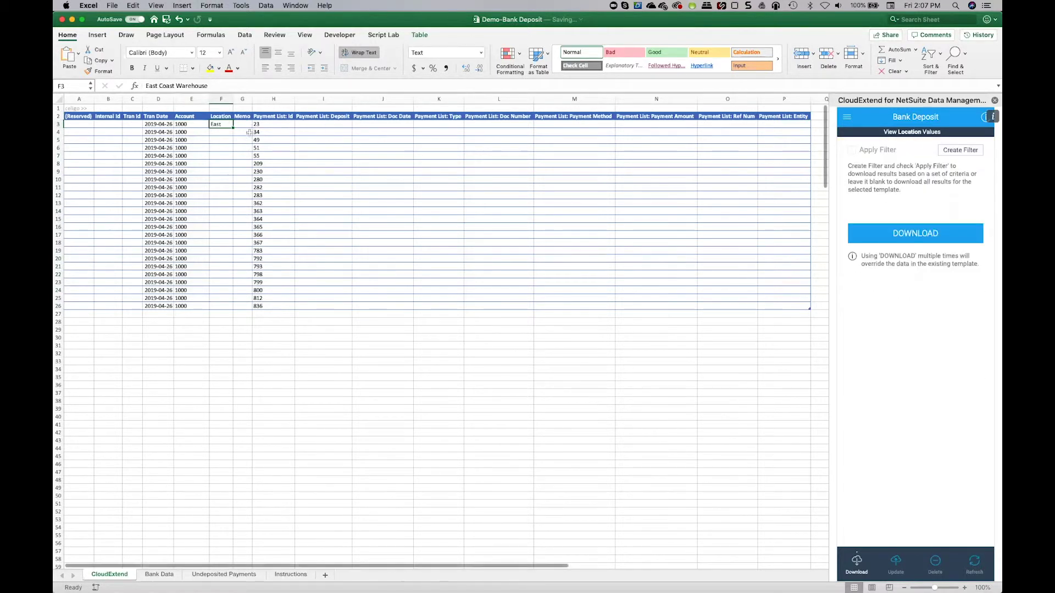
pyautogui.doubleClick(232, 128)
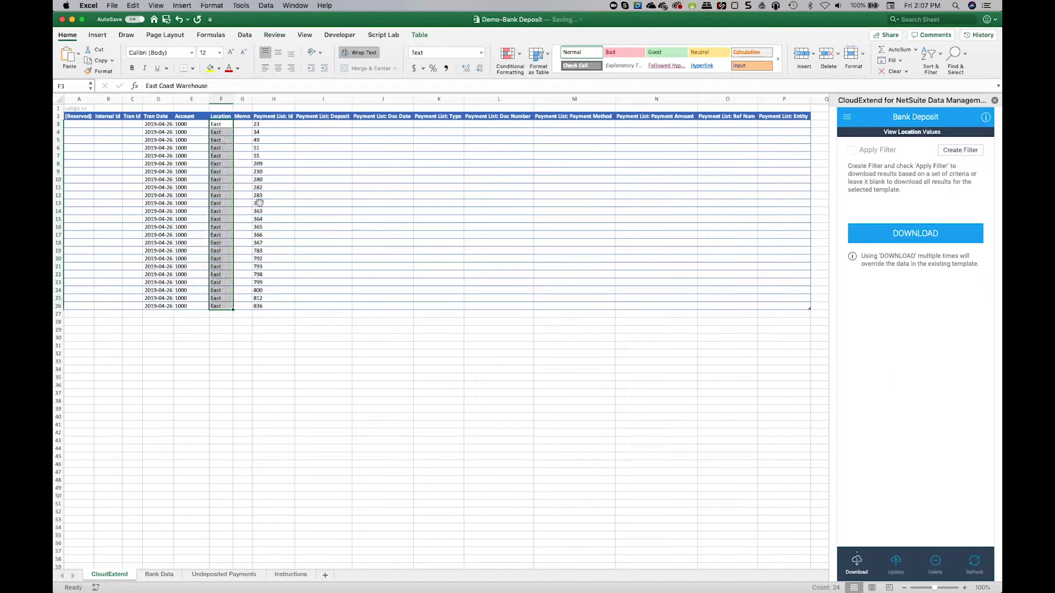
# Enter TRUE in I3 and fill it down through I26, then switch to the NetSuite browser
pyautogui.click(330, 117)
pyautogui.click(312, 125)
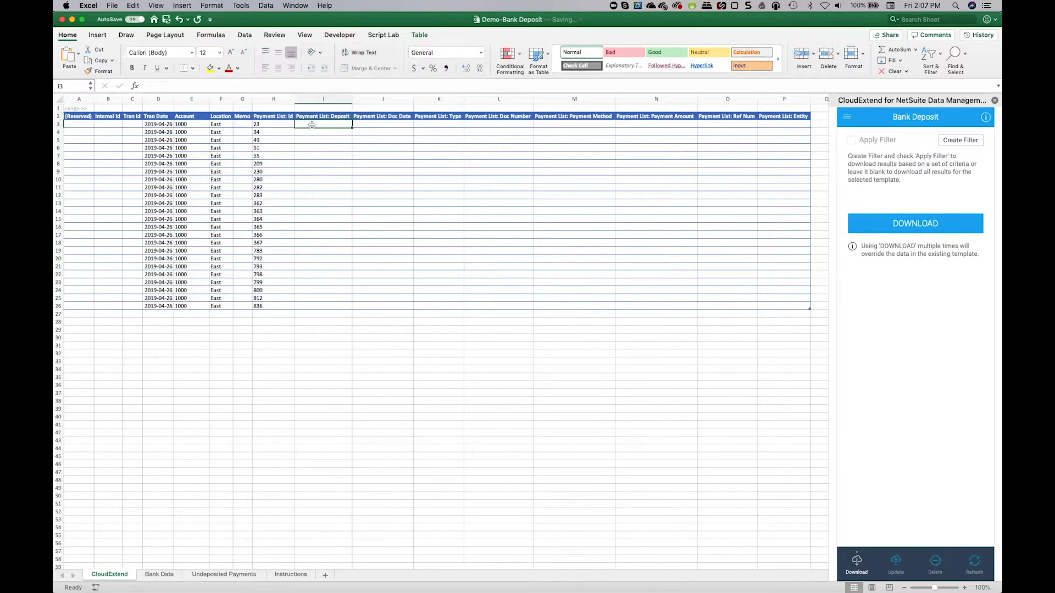
pyautogui.write('TRUE')
pyautogui.press('Return')
pyautogui.click(310, 125)
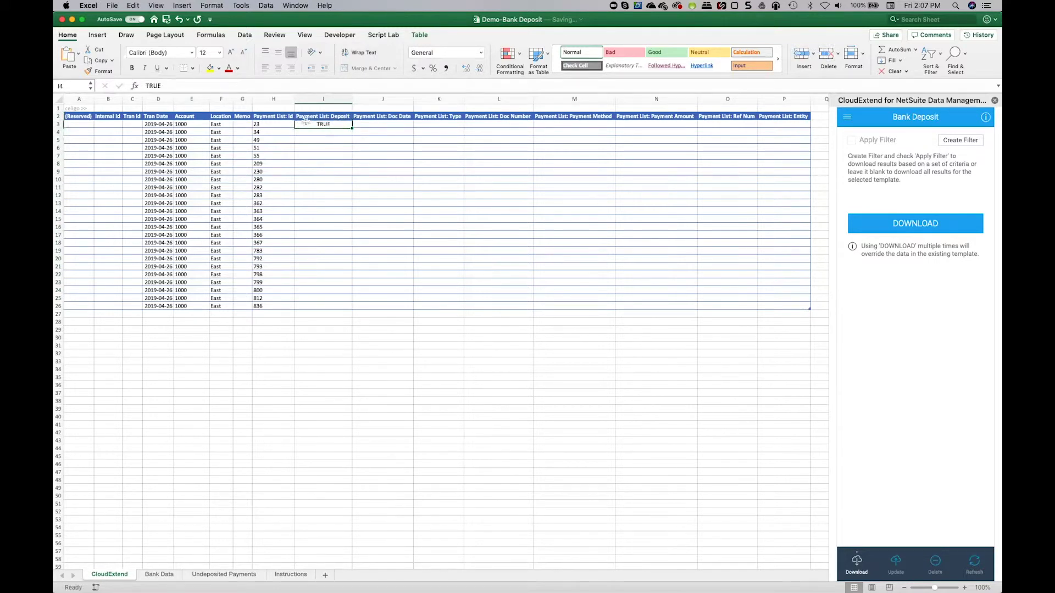
pyautogui.doubleClick(353, 127)
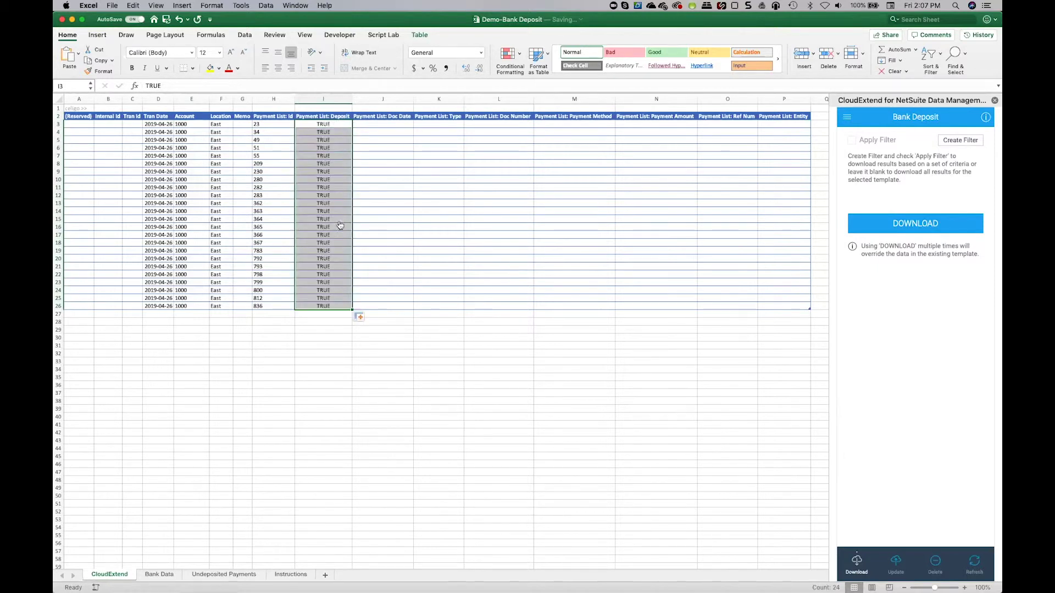
pyautogui.press('super+Tab')
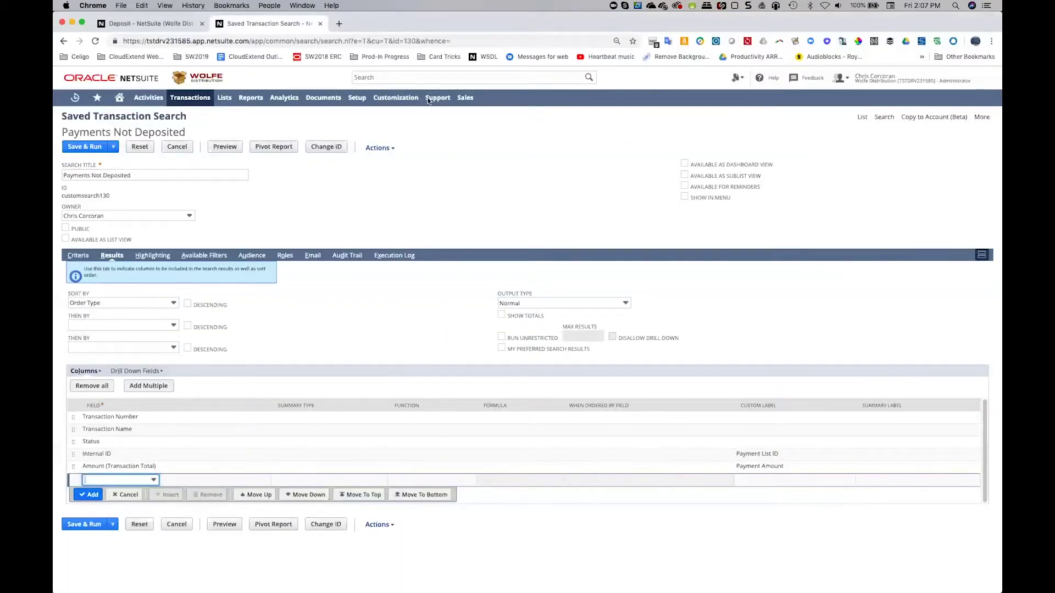
# On NetSuite's Deposit page, tick and untick the 6/24/2004 payment, then return to Excel
pyautogui.click(140, 24)
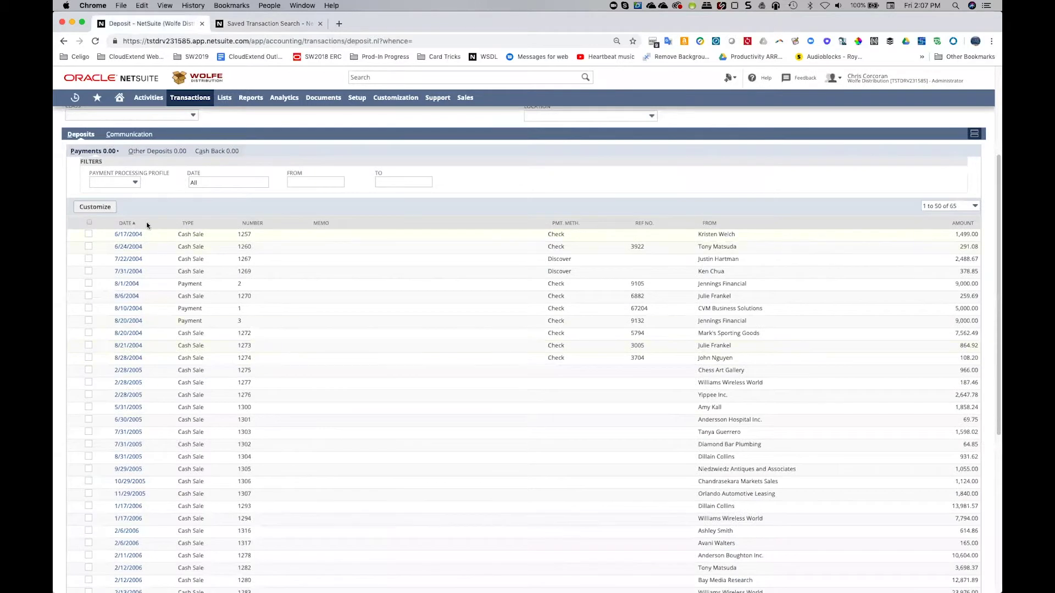
pyautogui.click(88, 247)
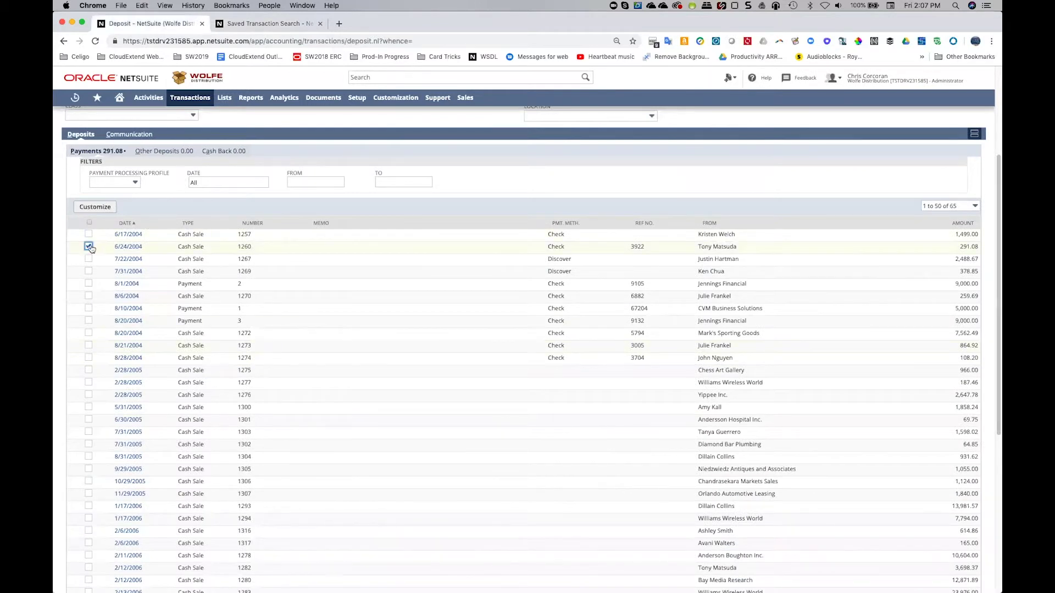
pyautogui.click(88, 246)
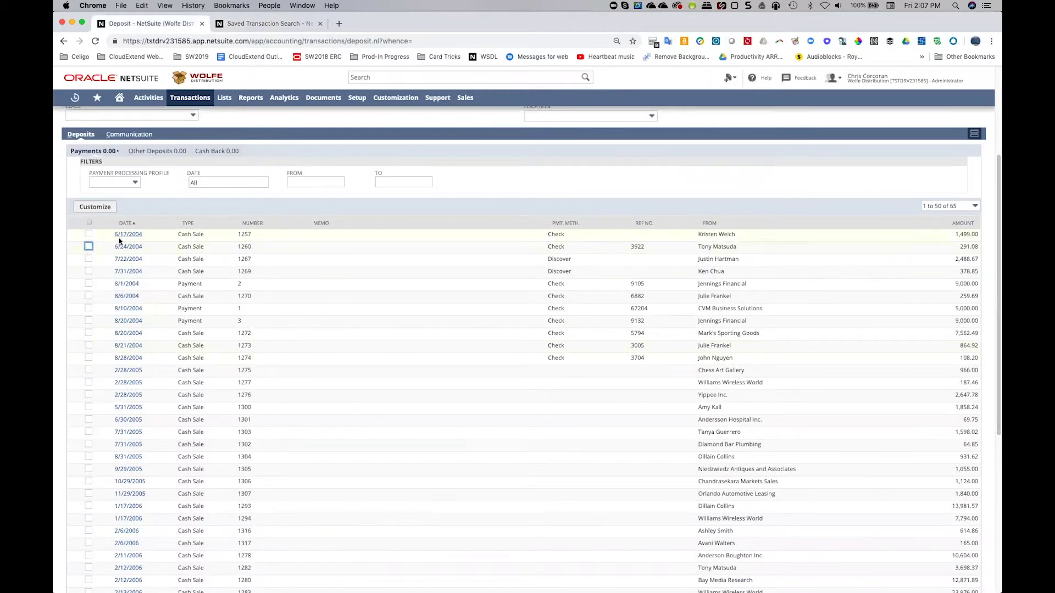
pyautogui.scroll(3, 138, 302)
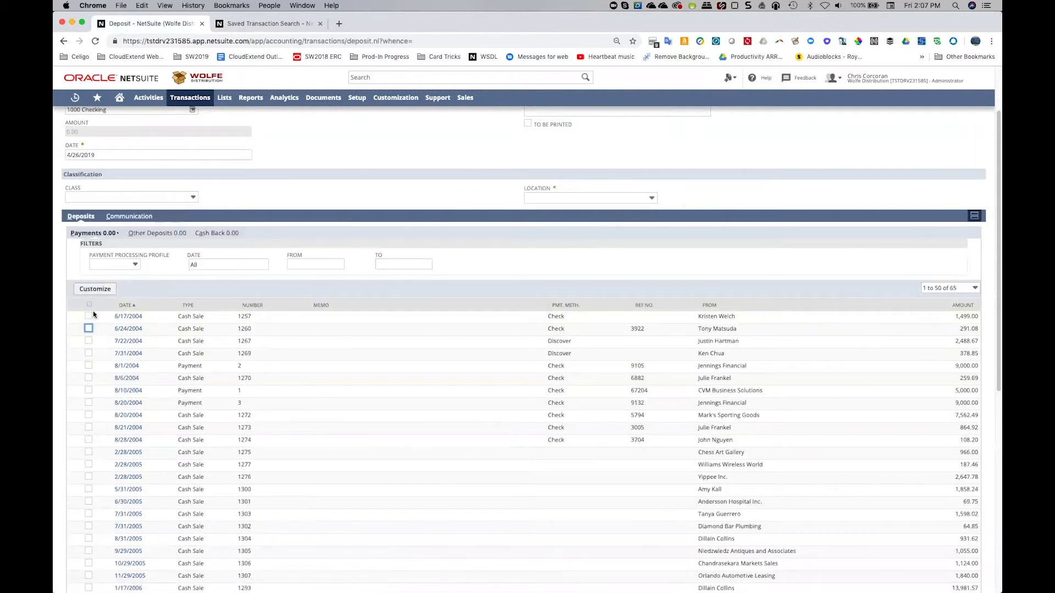
pyautogui.press('super+Tab')
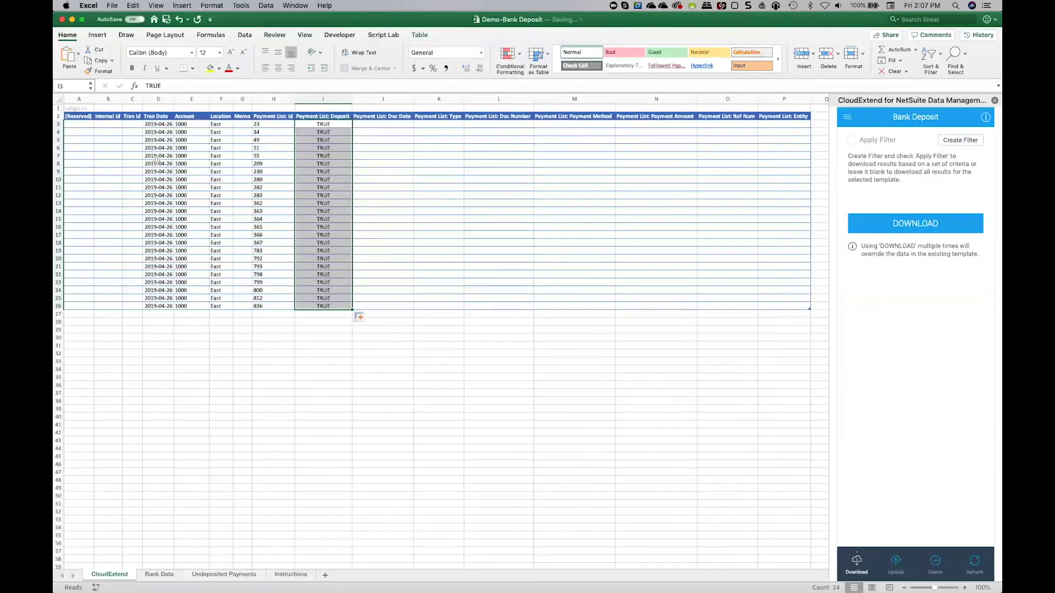
pyautogui.click(317, 122)
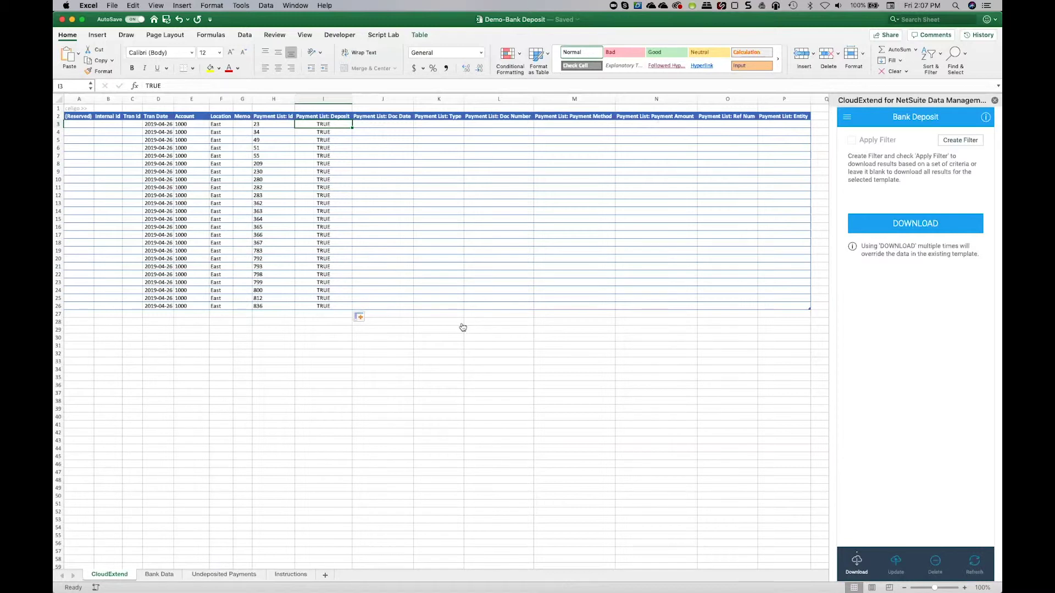
pyautogui.press('super+Tab')
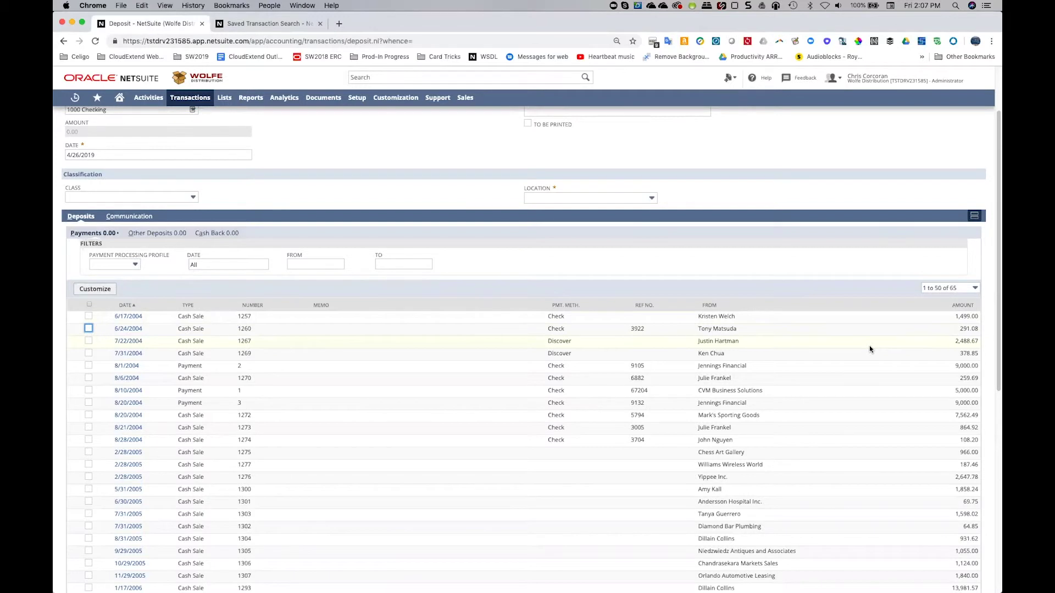
pyautogui.press('super+Tab')
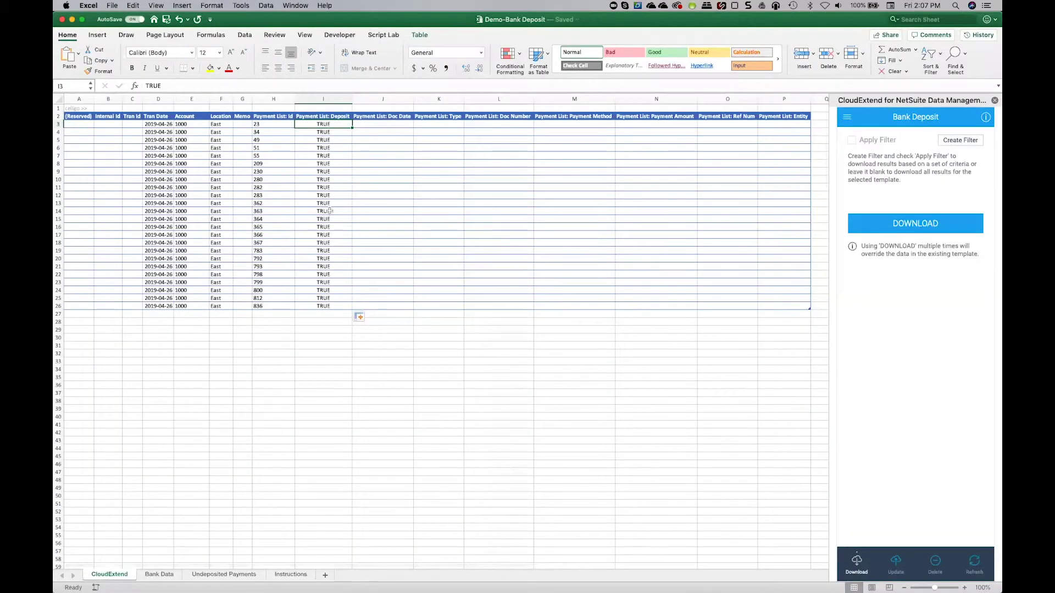
# Run CloudExtend's INSERT/UPDATE to create the deposit, giving all 24 rows Internal Id 5724
pyautogui.click(898, 566)
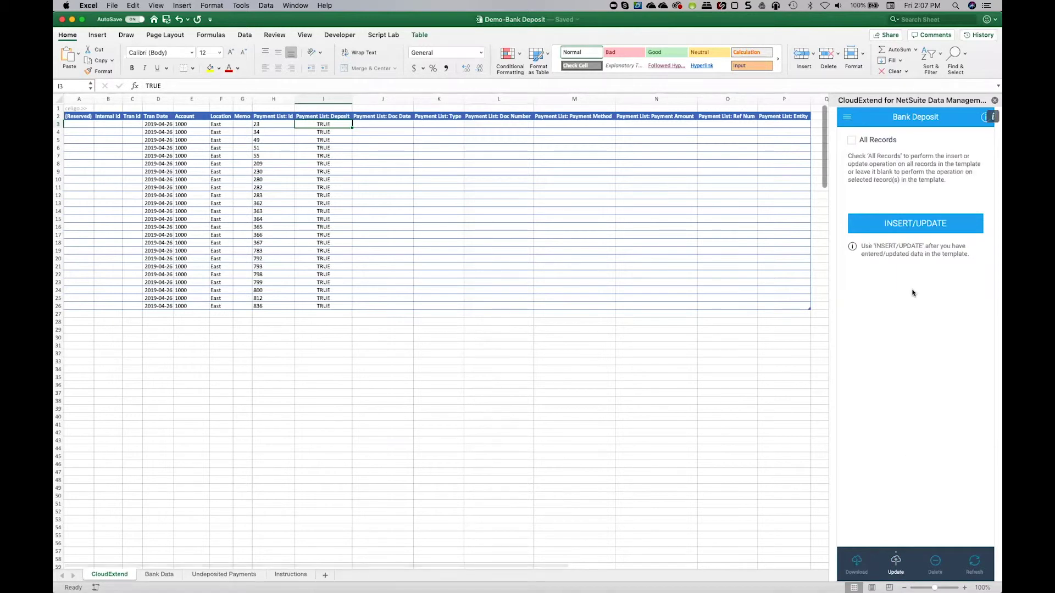
pyautogui.click(904, 225)
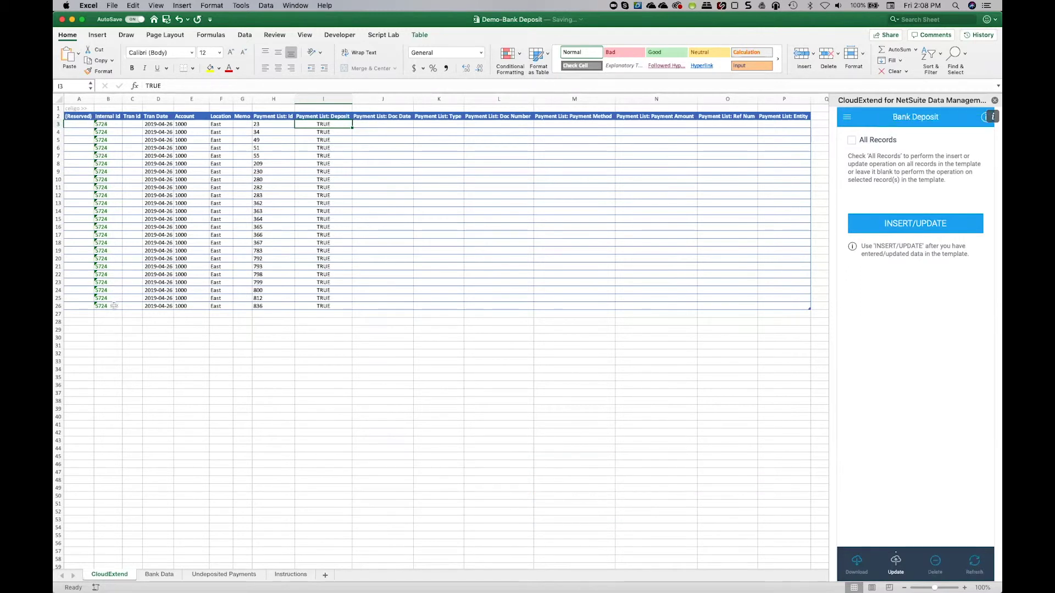
# Refresh the template from NetSuite, check the first FALSE row at I27, and switch to NetSuite
pyautogui.click(973, 562)
pyautogui.click(916, 228)
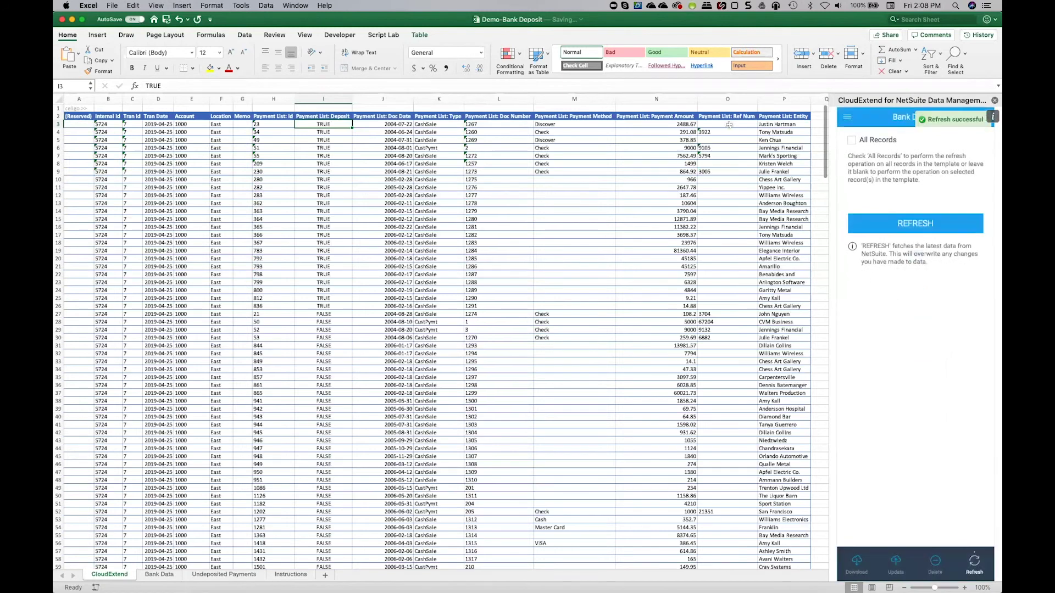
pyautogui.click(335, 311)
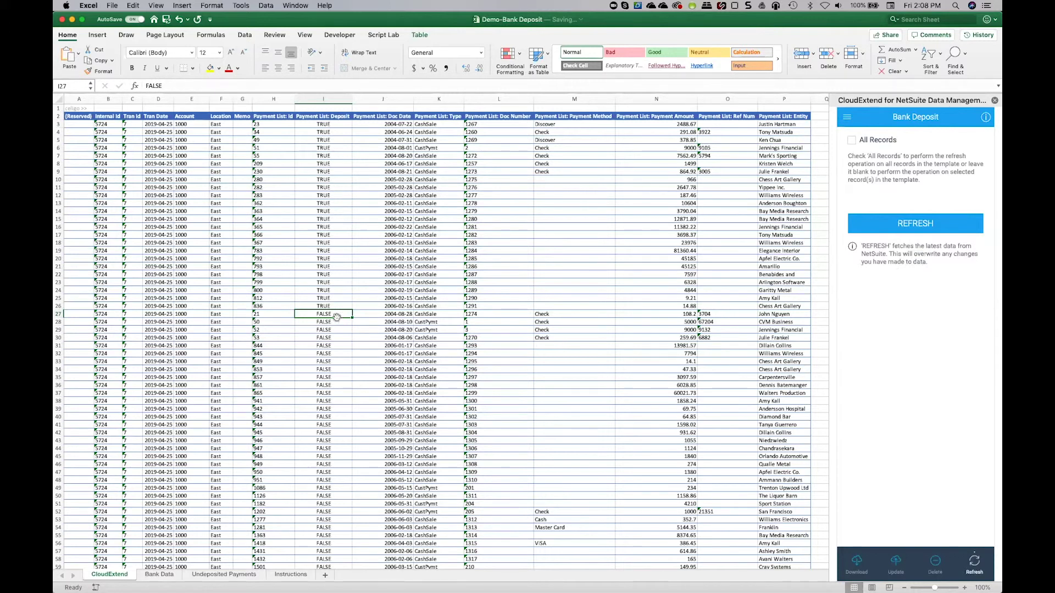
pyautogui.press('super+Tab')
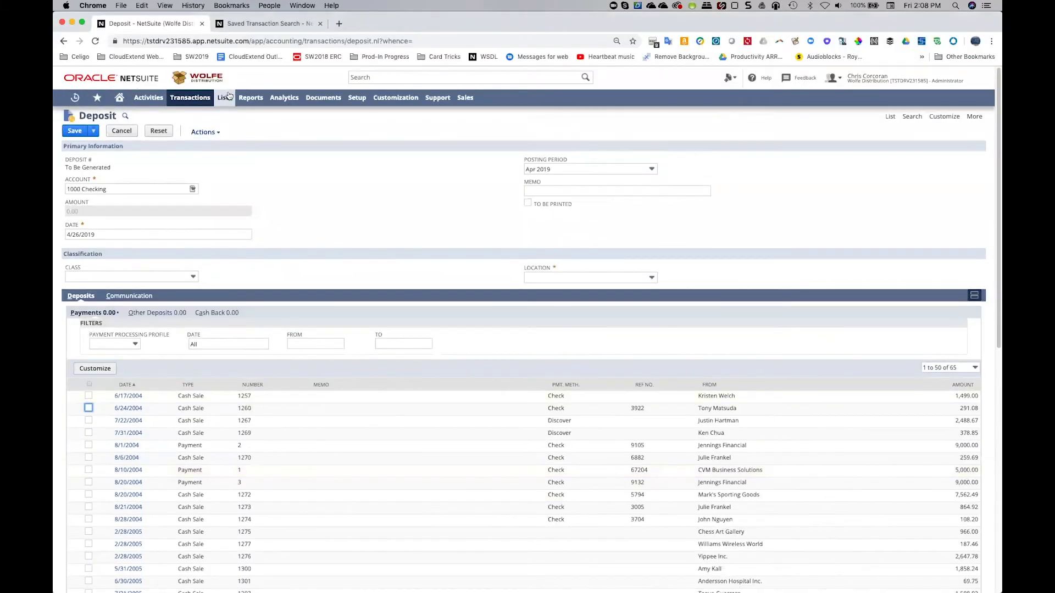
# Leave the unsaved form, open Deposit 7 (282,672.30) for editing, and scroll its payments list
pyautogui.click(887, 118)
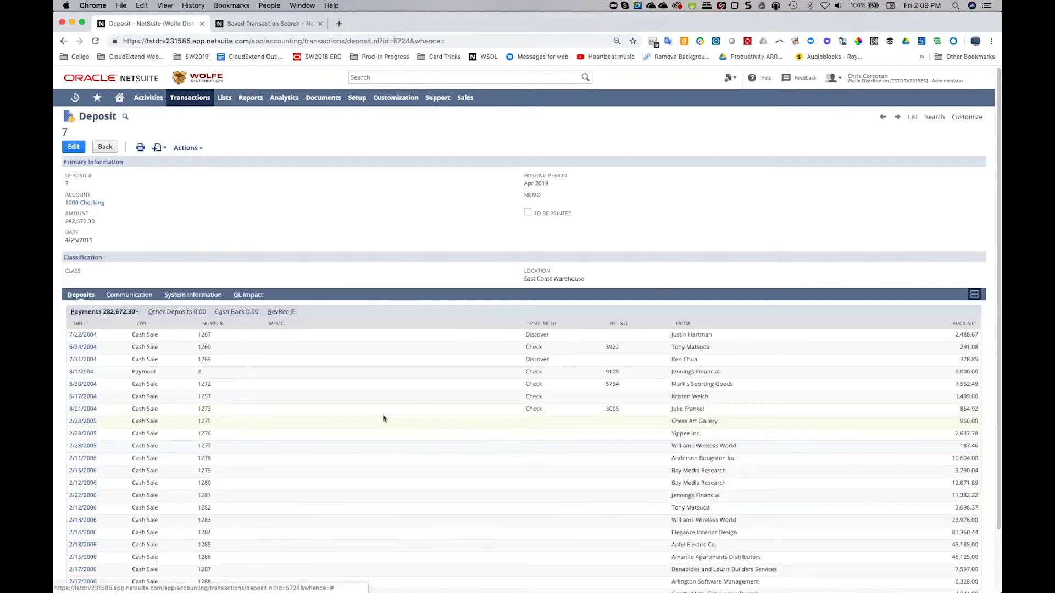
pyautogui.scroll(-3, 382, 416)
pyautogui.scroll(3, 381, 416)
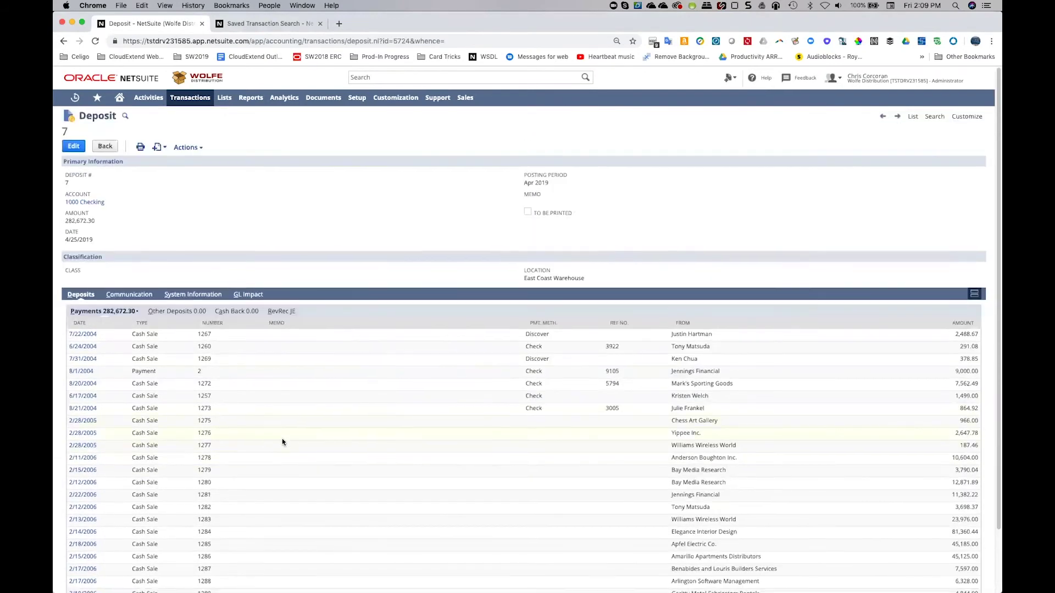
pyautogui.scroll(-3, 281, 440)
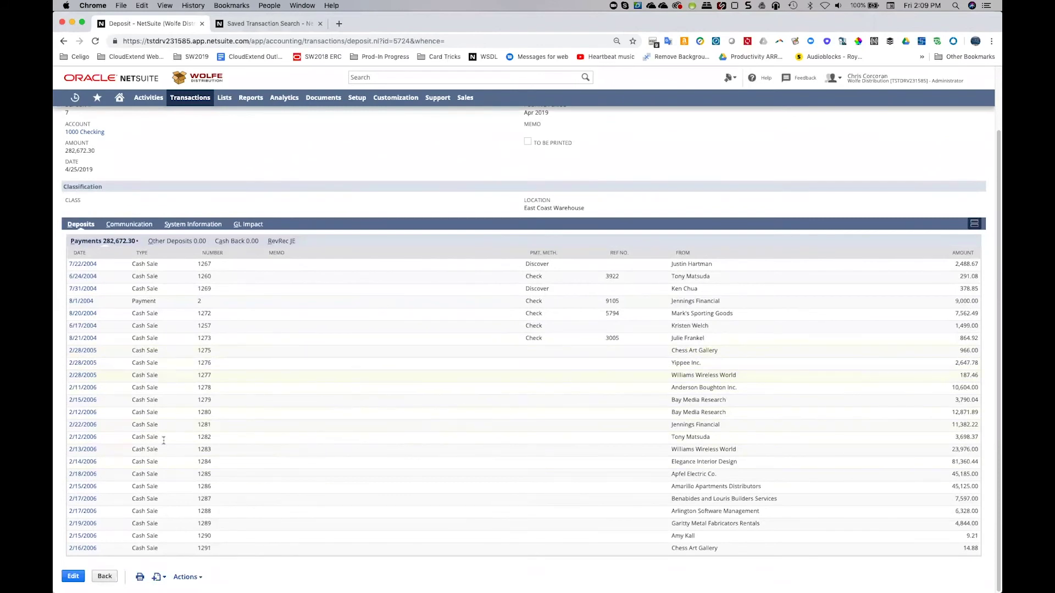
pyautogui.click(77, 577)
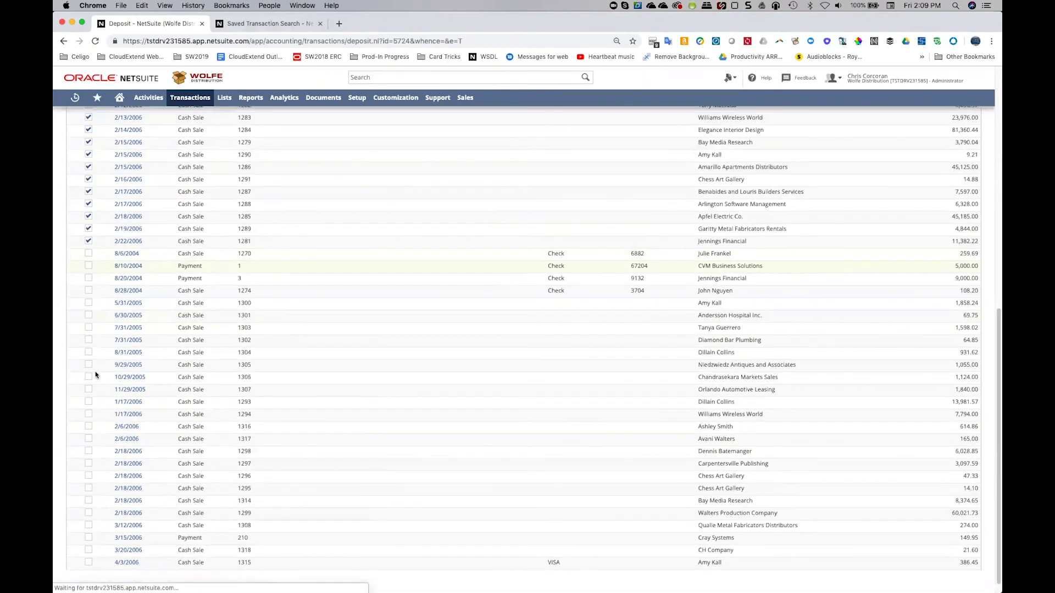
pyautogui.scroll(3, 121, 385)
pyautogui.scroll(-3, 172, 510)
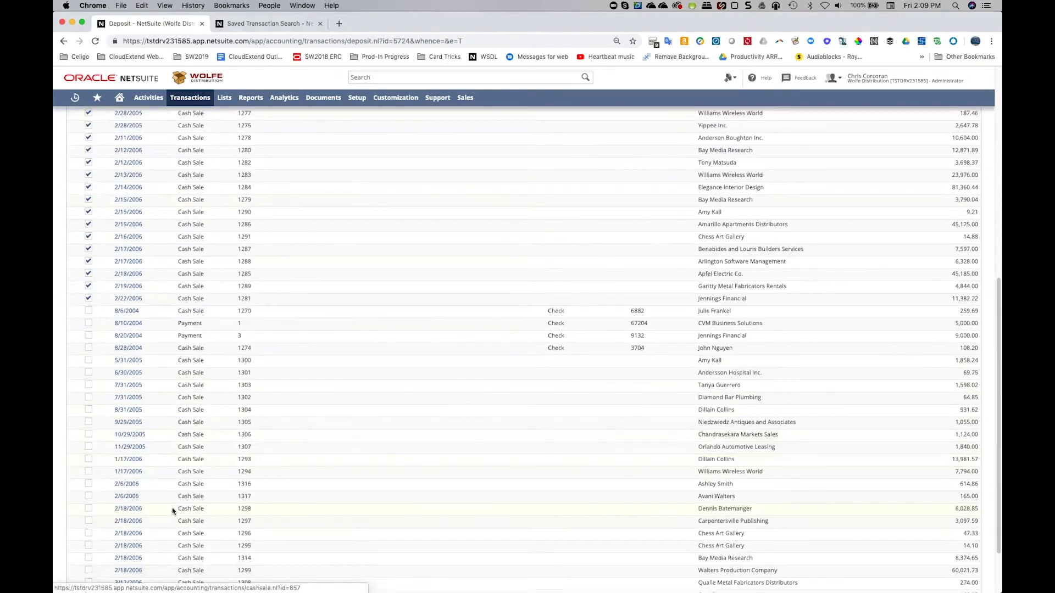